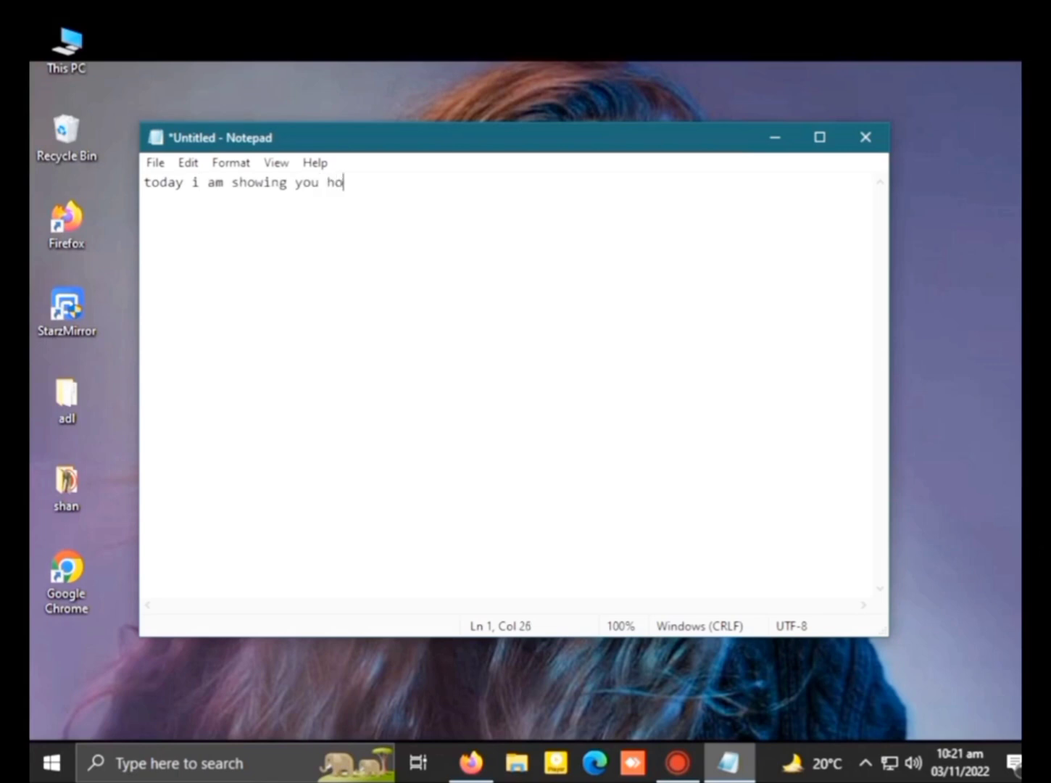
# Step: Write the intro 'today i am showing you how to create youtube channel' and 'so lets start .' on two lines
pyautogui.write('ate youtube channel')
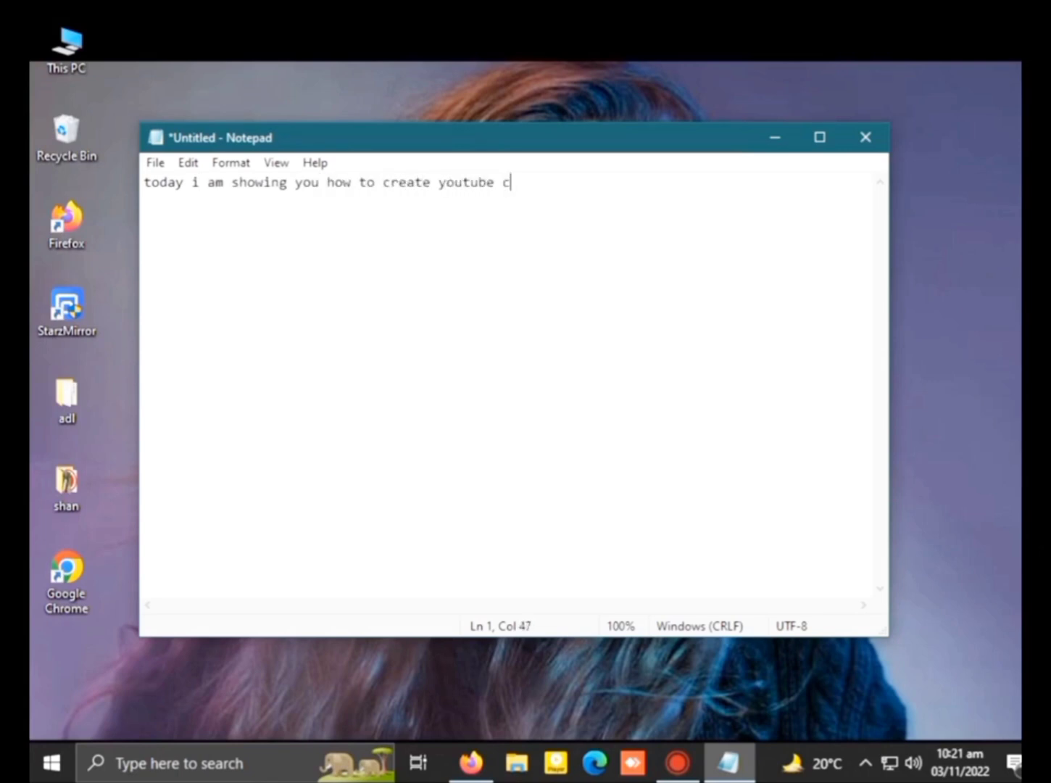
pyautogui.press('Return')
pyautogui.write('so')
pyautogui.press('BackSpace')
pyautogui.press('BackSpace')
pyautogui.press('BackSpace')
pyautogui.write('so lets start ')
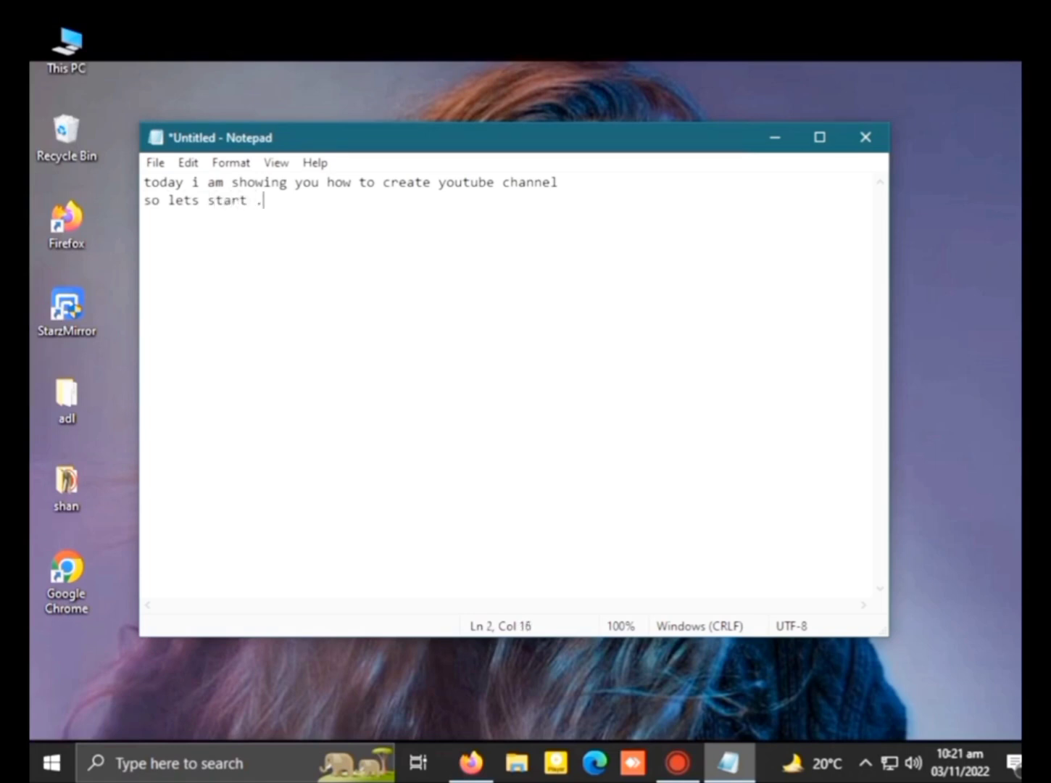
pyautogui.write('.')
# Step: Minimize Notepad, return to Firefox and search Google for 'create gmail account'
pyautogui.click(775, 137)
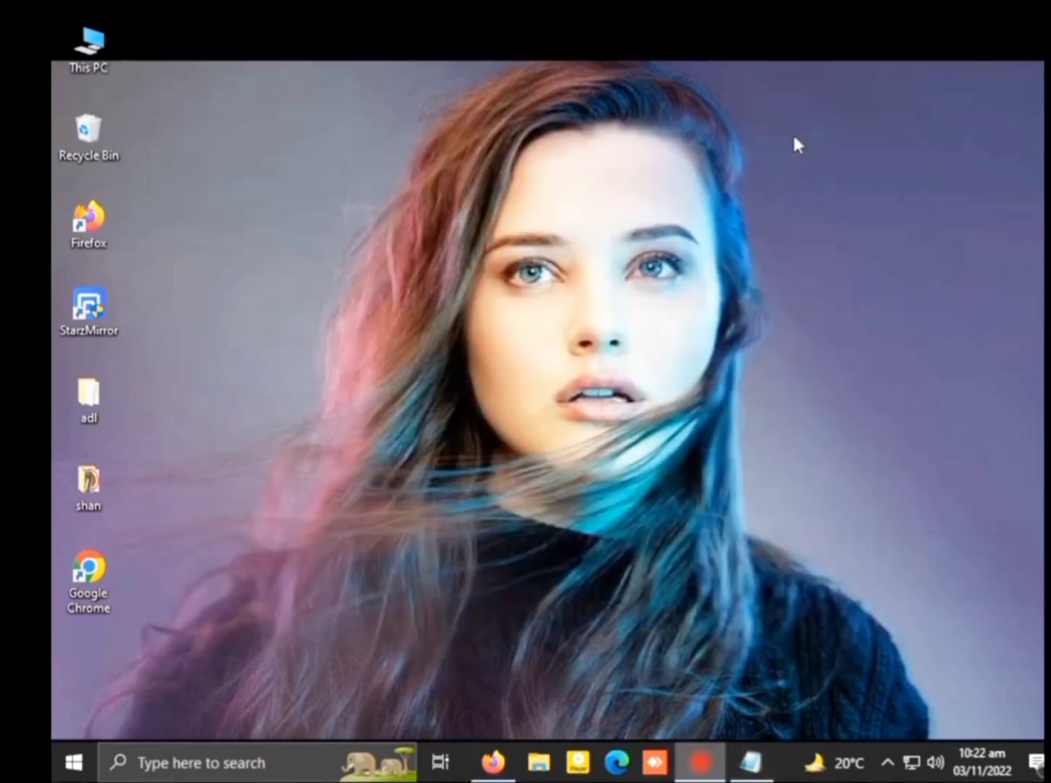
pyautogui.click(492, 761)
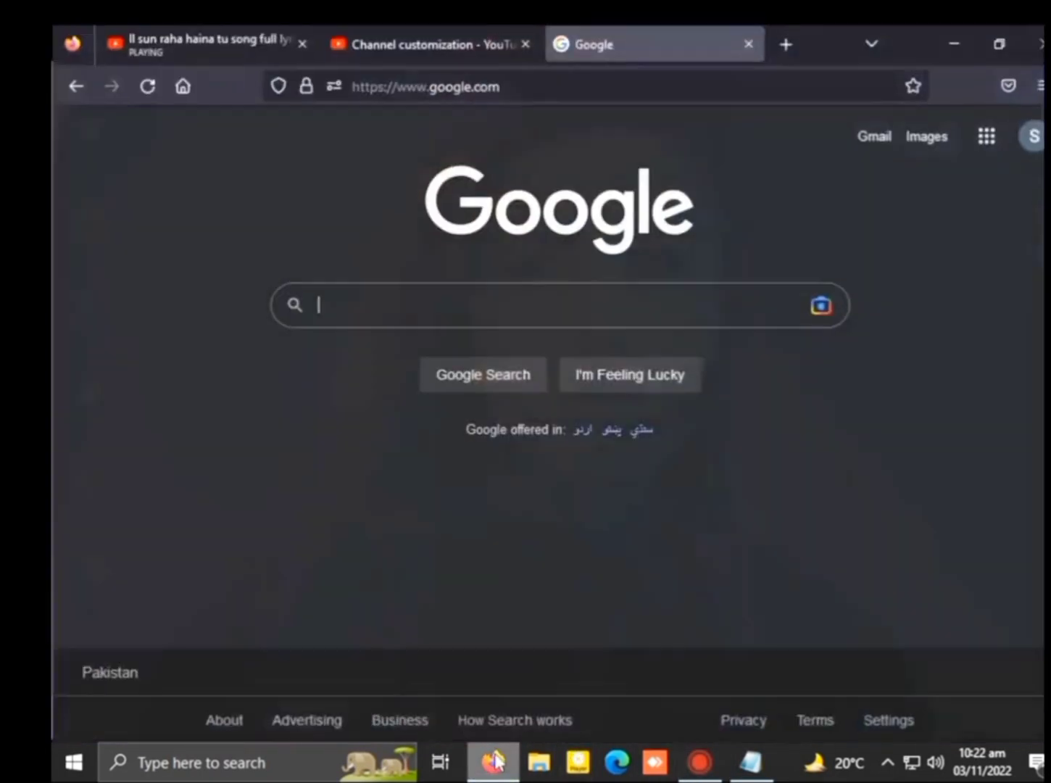
pyautogui.click(481, 312)
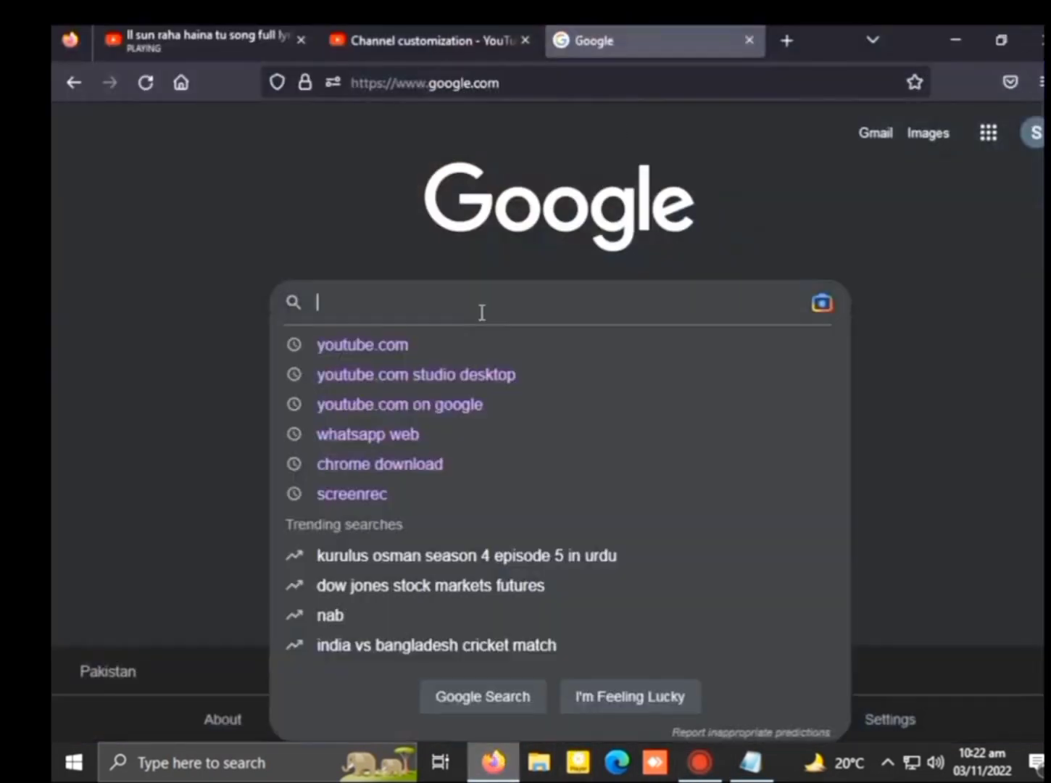
pyautogui.write('create ')
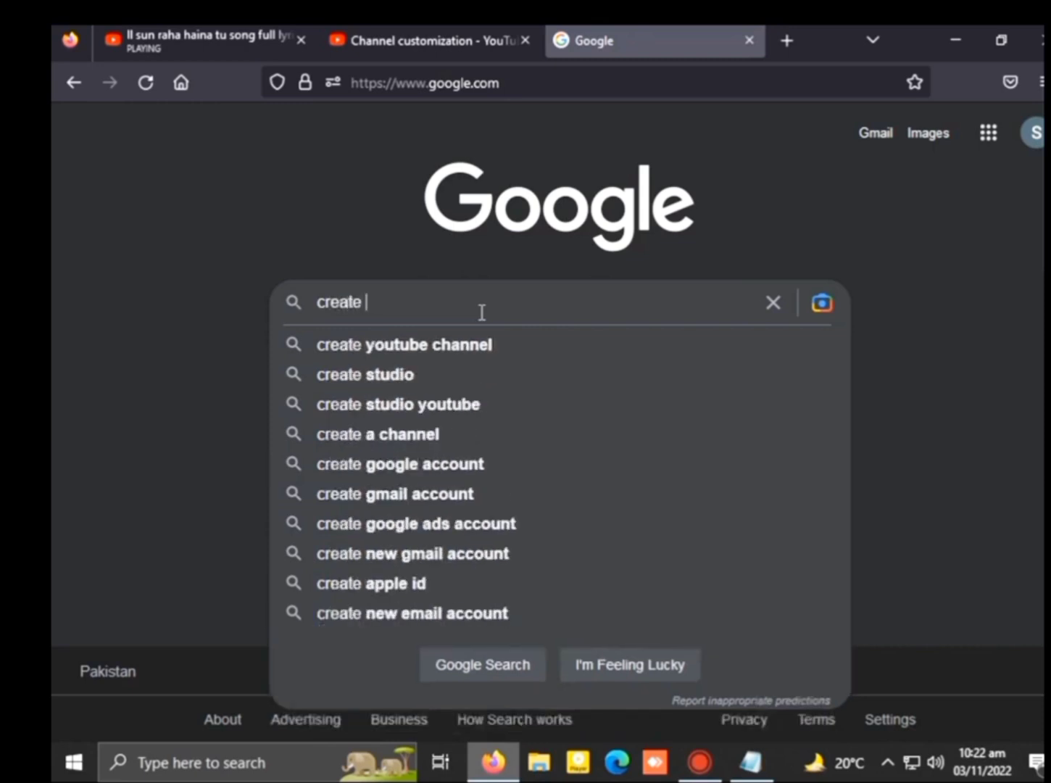
pyautogui.write('gmail')
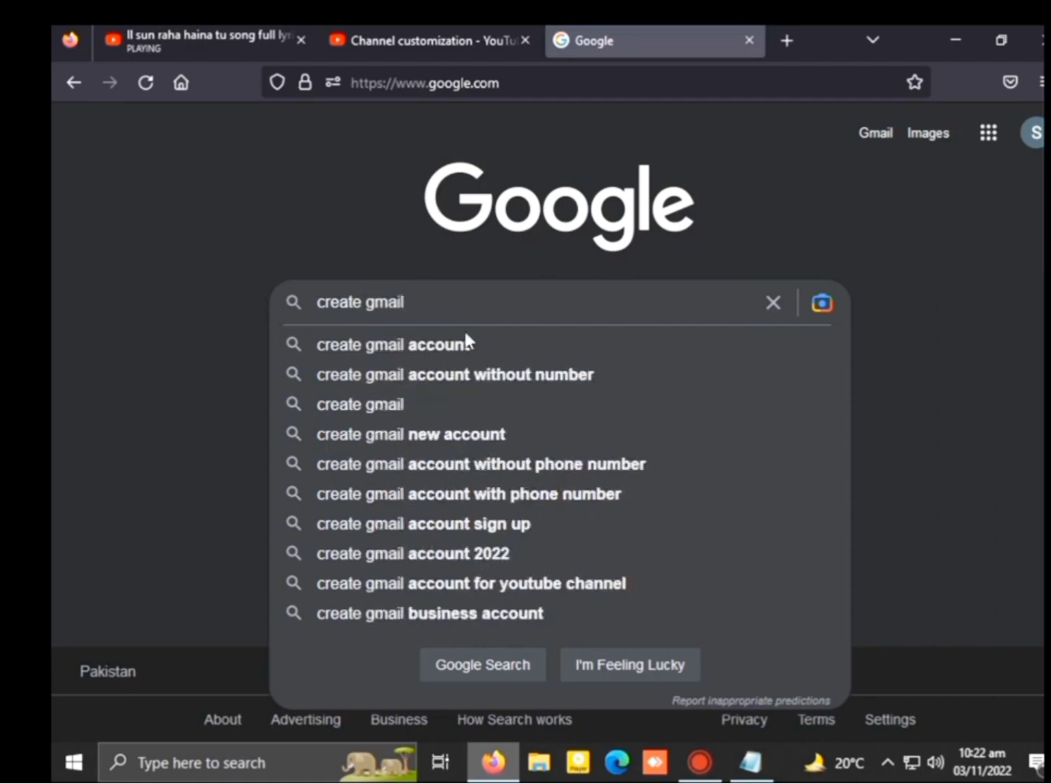
pyautogui.click(465, 338)
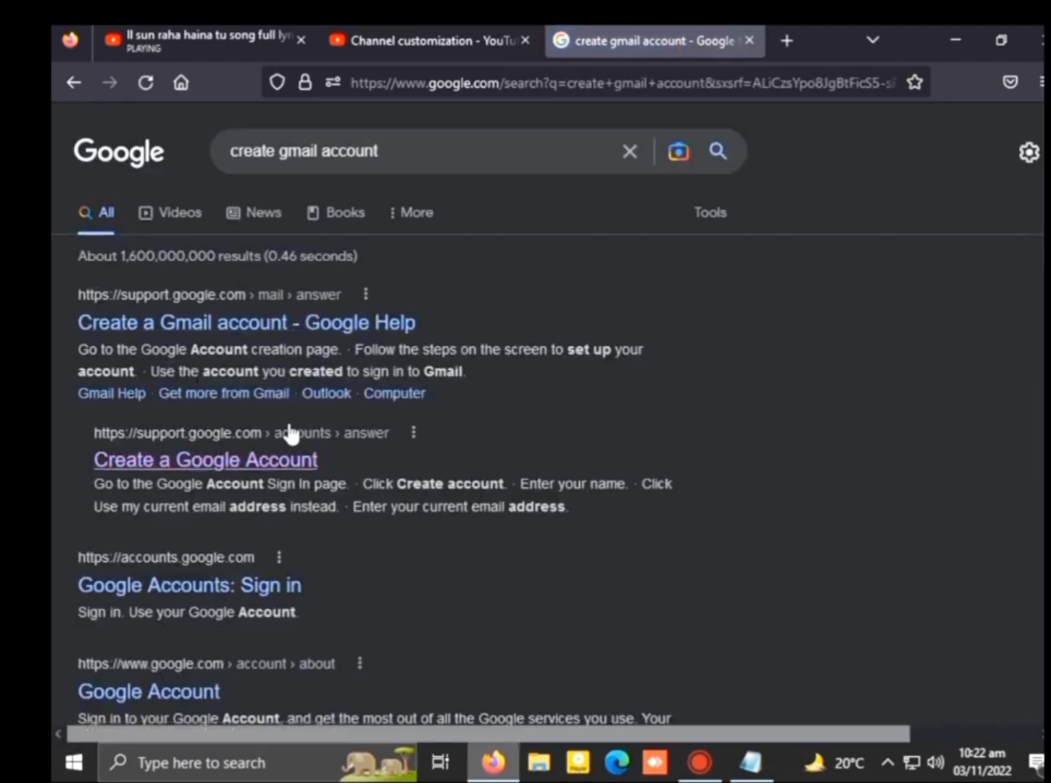
# Step: Open Google Help's Create a Gmail account article and start the Google Account sign-up form
pyautogui.click(301, 336)
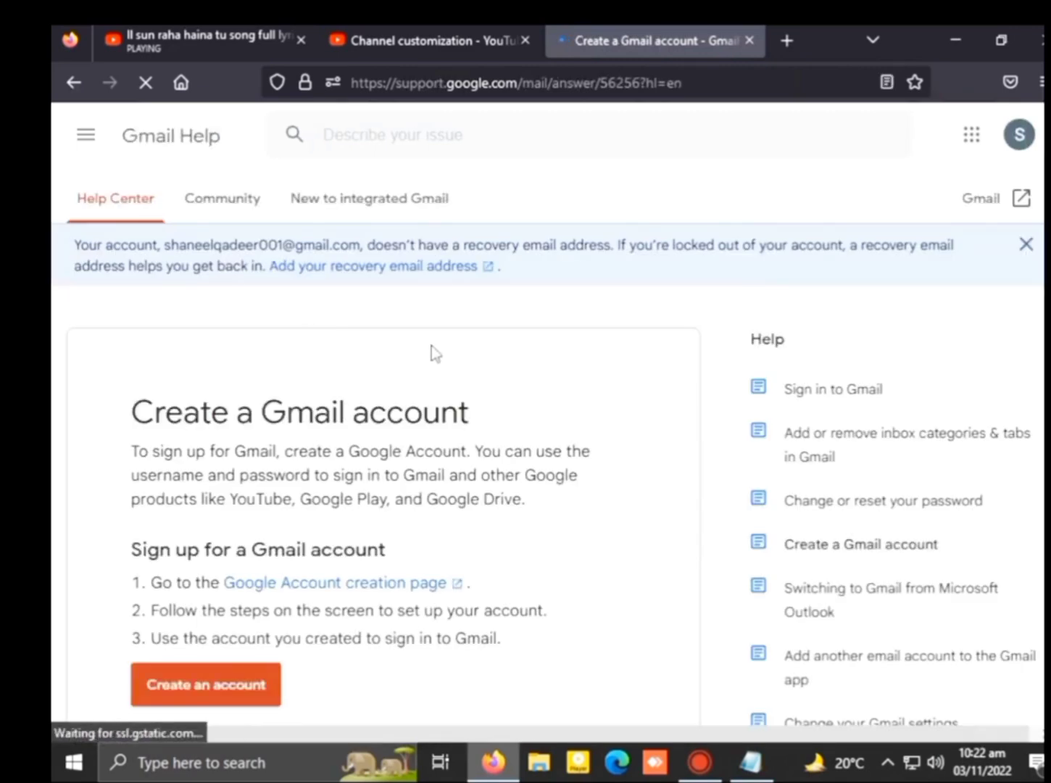
pyautogui.scroll(-5, 430, 346)
pyautogui.scroll(4, 431, 345)
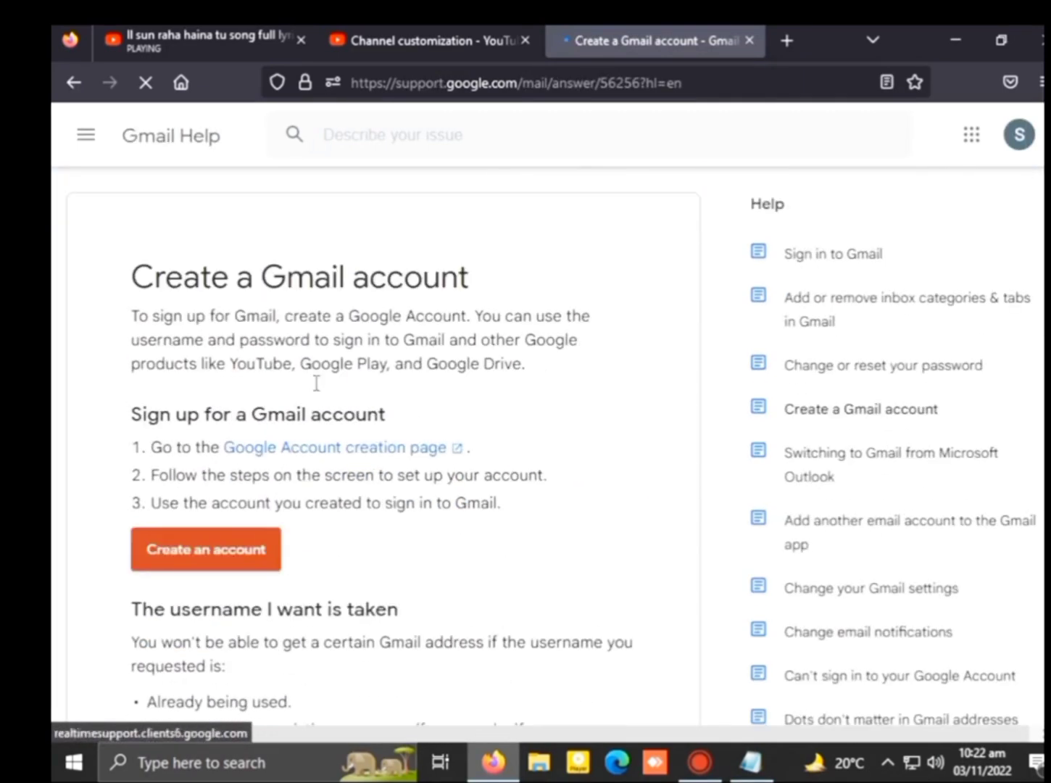
pyautogui.click(201, 546)
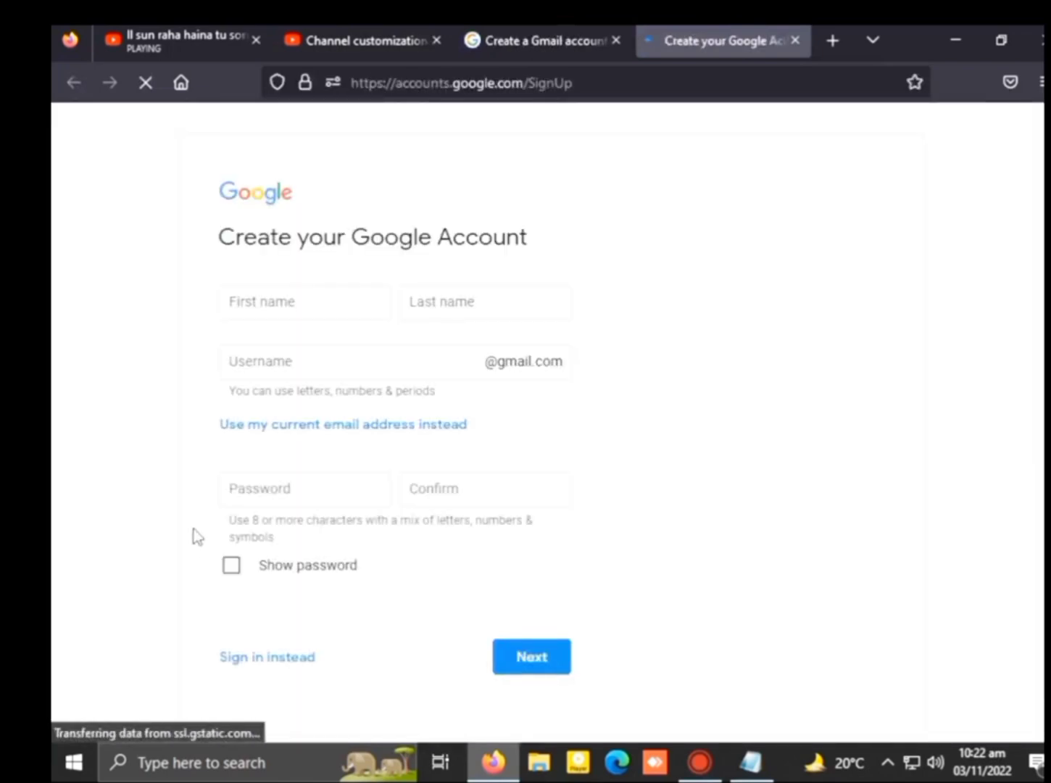
# Step: Enter the account holder's first and last name and choose the Gmail username
pyautogui.click(333, 311)
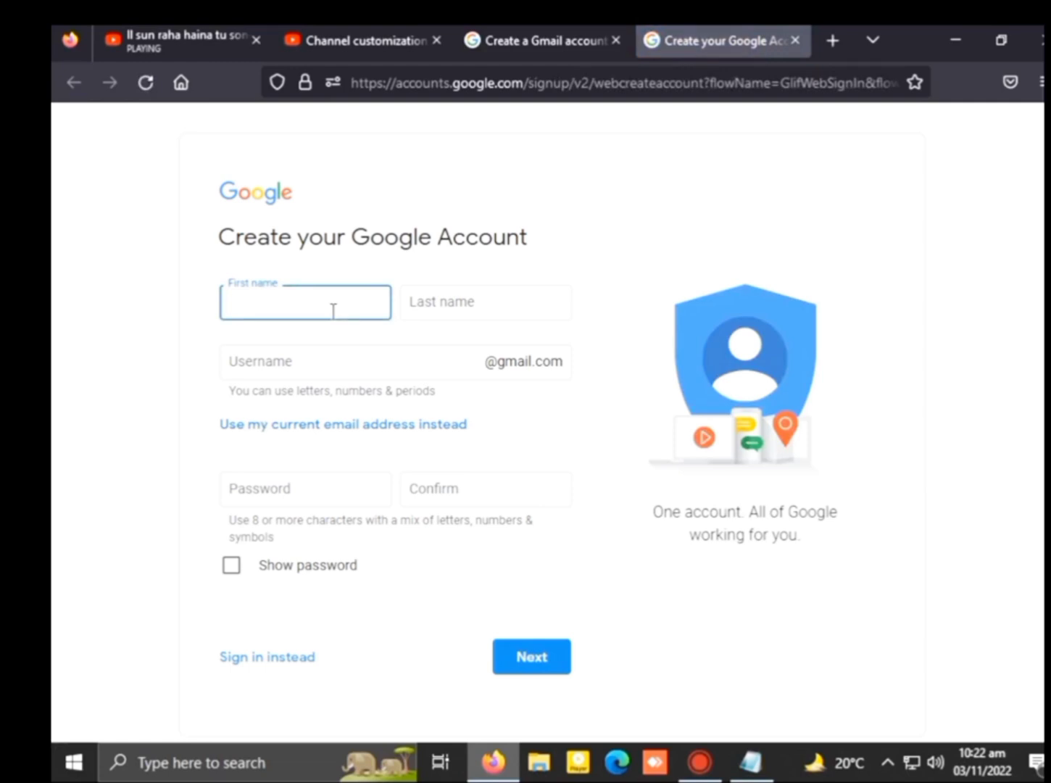
pyautogui.click(427, 307)
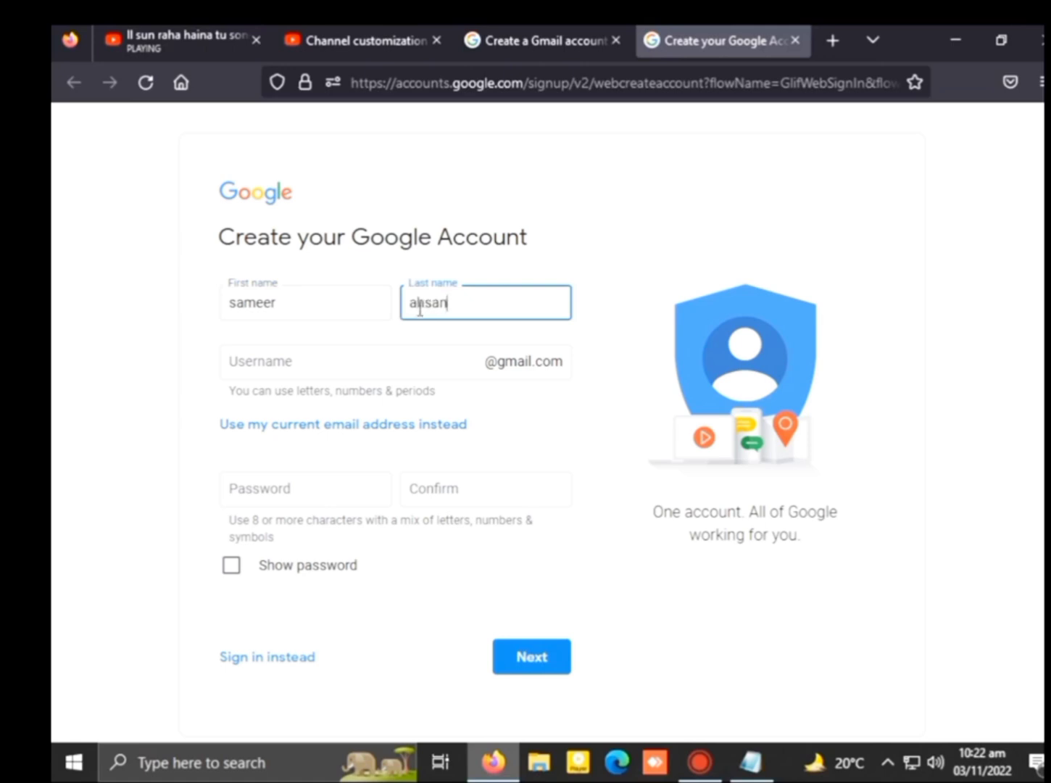
pyautogui.click(368, 362)
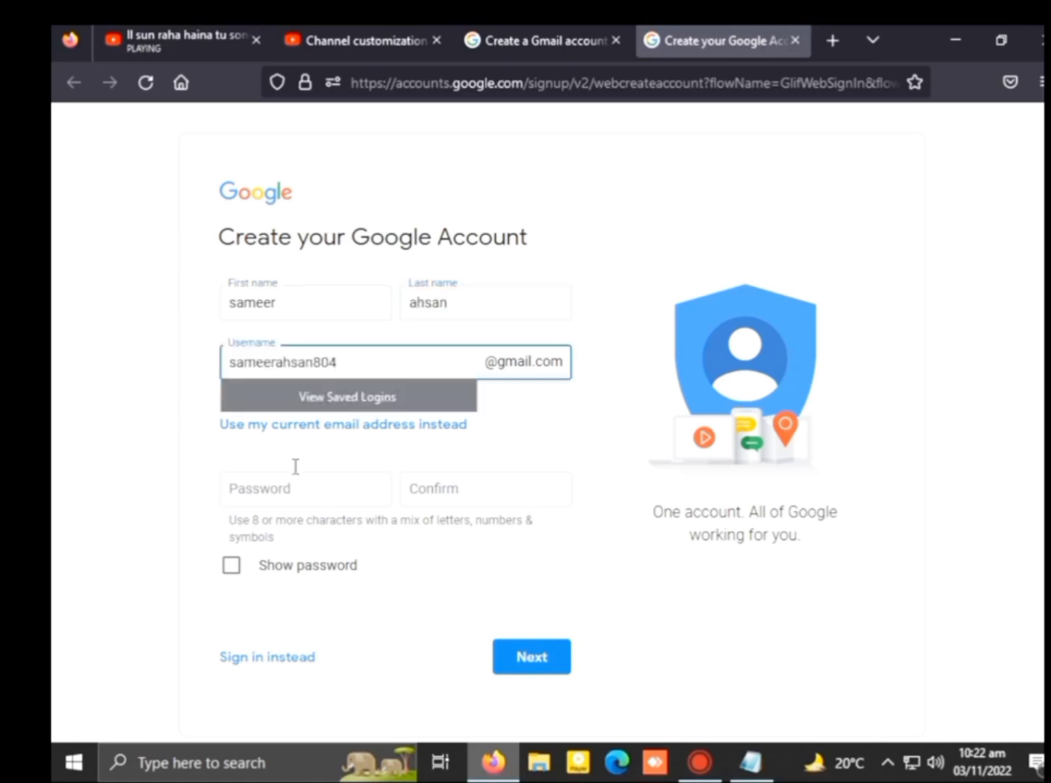
# Step: Enter and confirm the account password, then submit the sign-up form
pyautogui.click(289, 487)
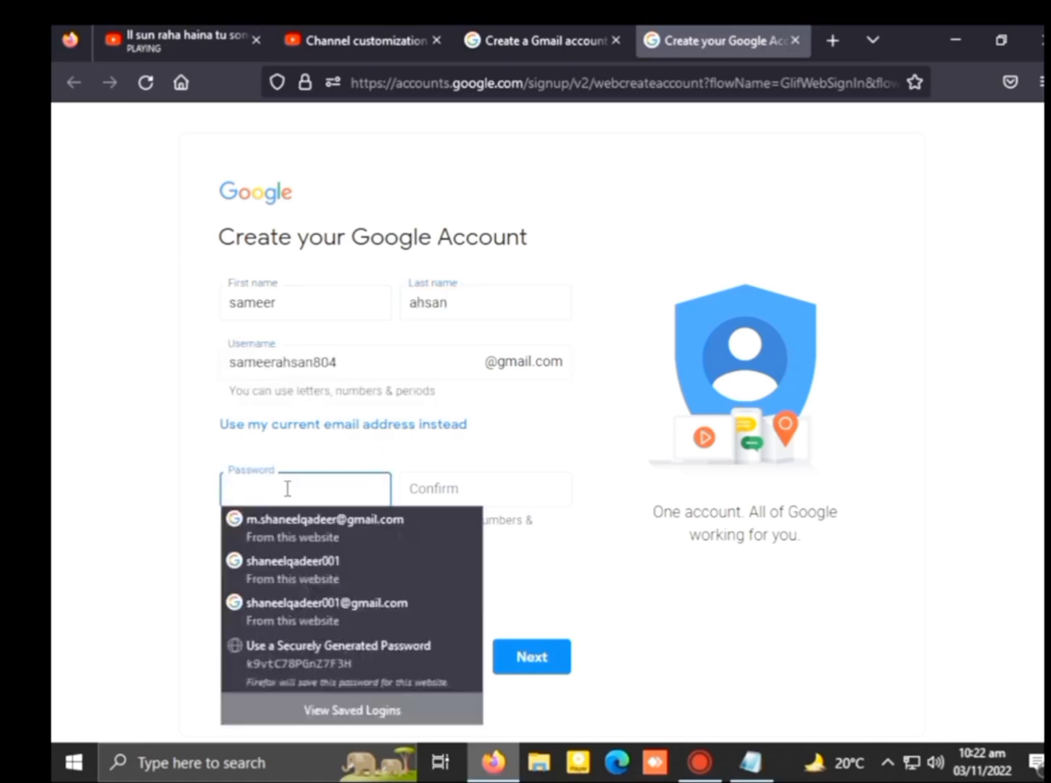
pyautogui.write('•••••••')
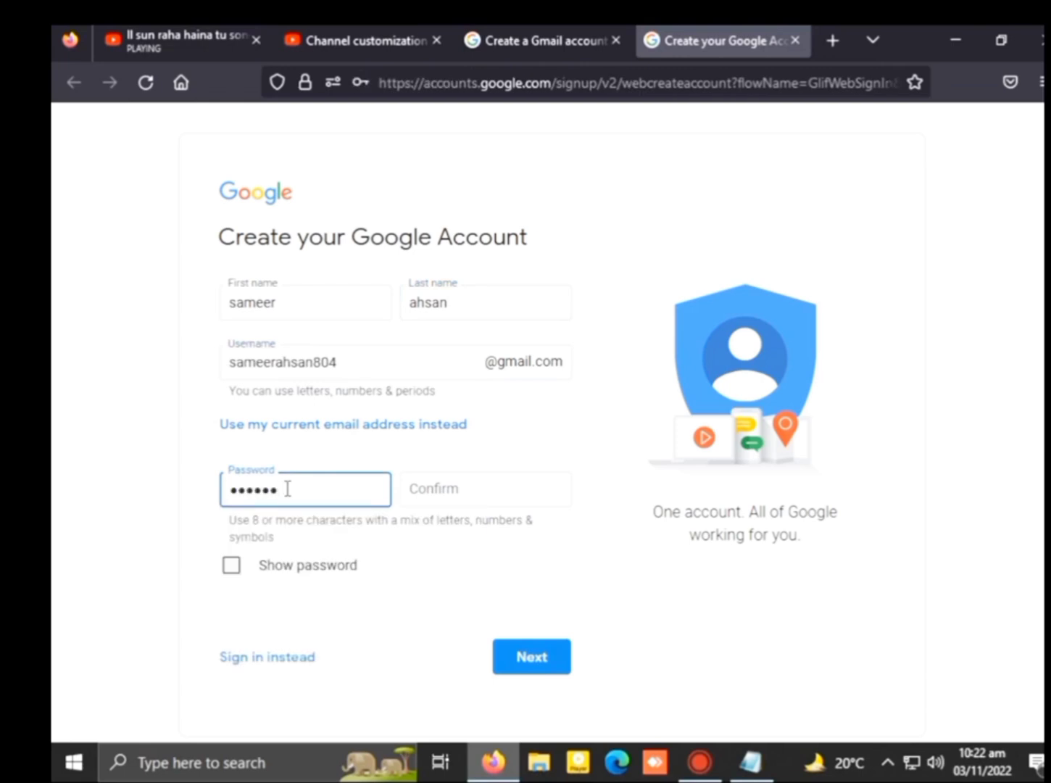
pyautogui.write('•••')
pyautogui.click(439, 483)
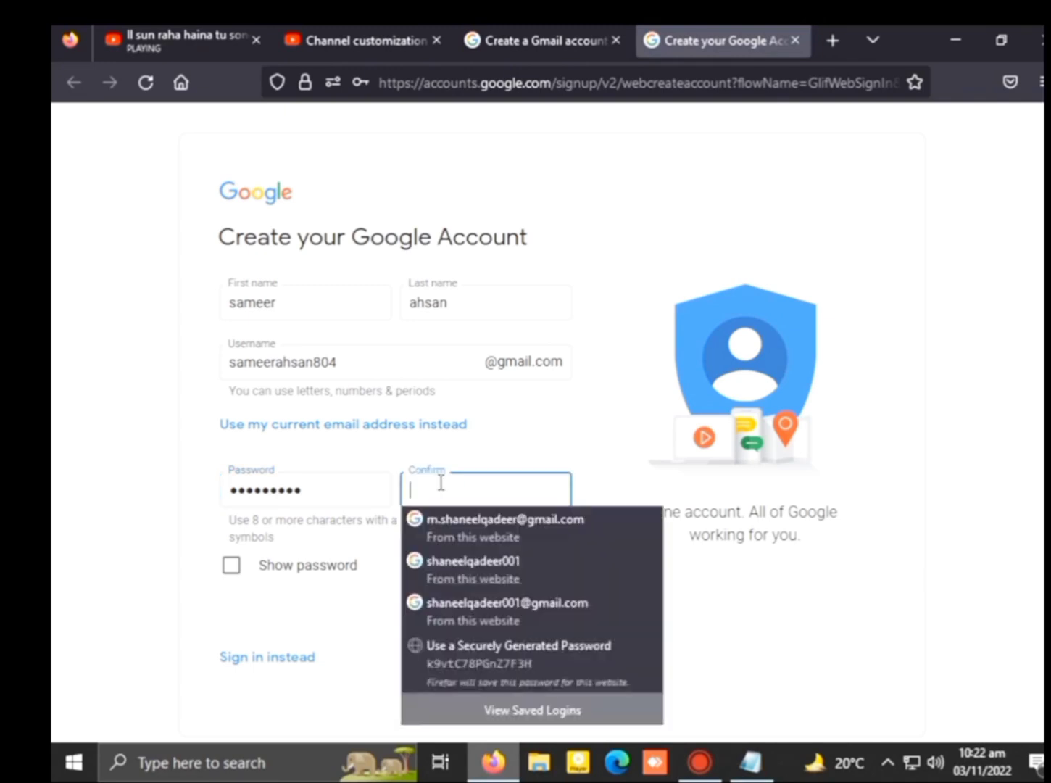
pyautogui.write('••••••••')
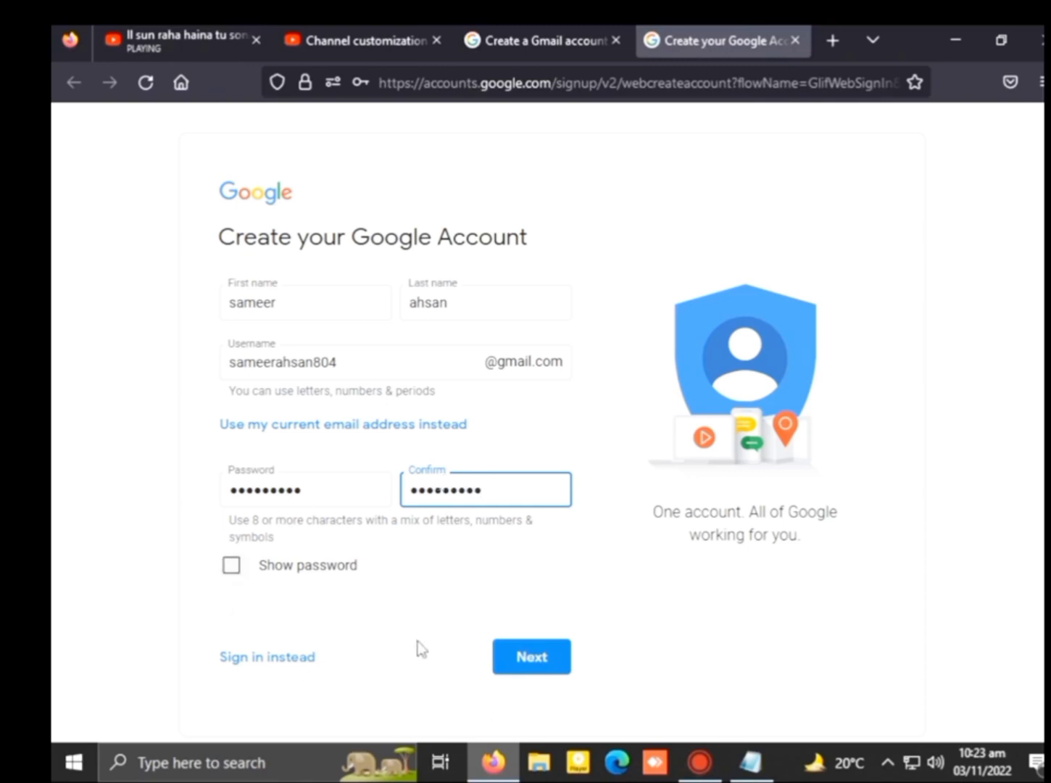
pyautogui.click(550, 658)
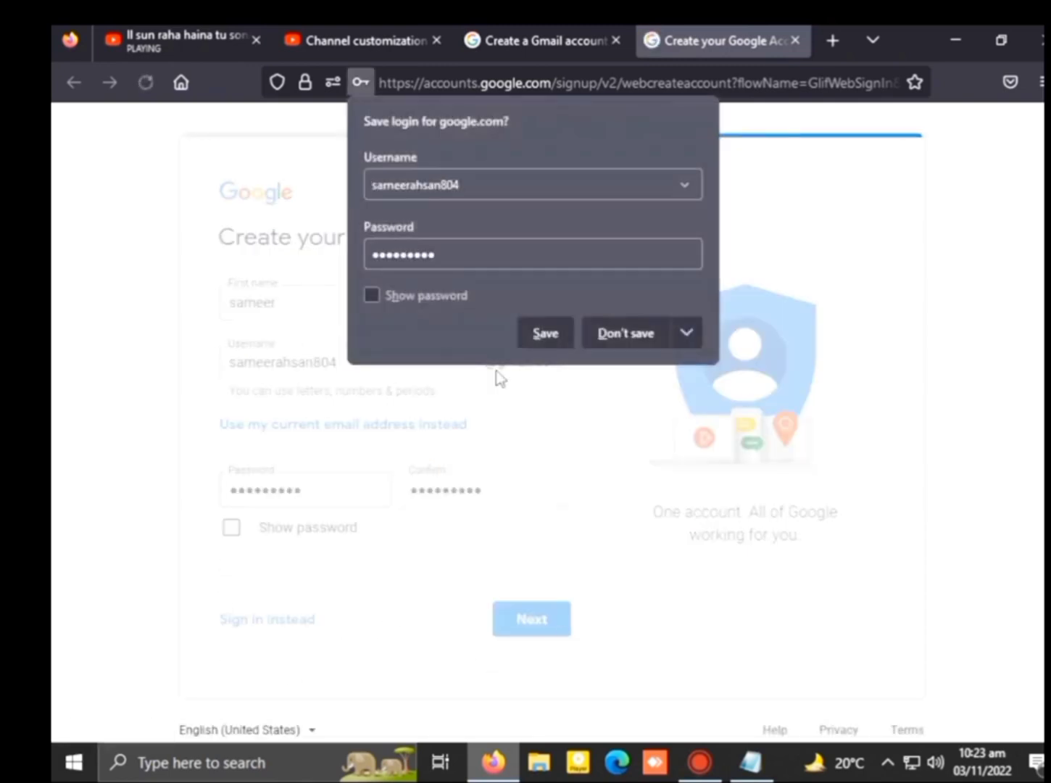
# Step: Decline Firefox's save-login prompt and verify the phone number with the six-digit texted code
pyautogui.click(627, 333)
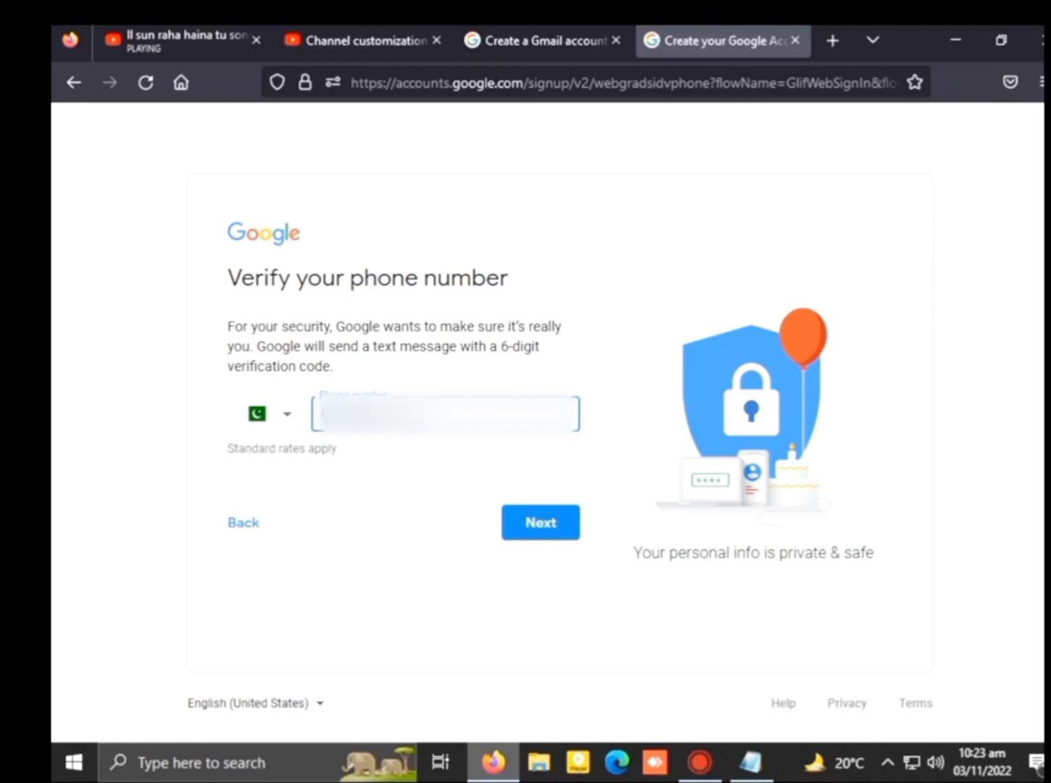
pyautogui.click(534, 530)
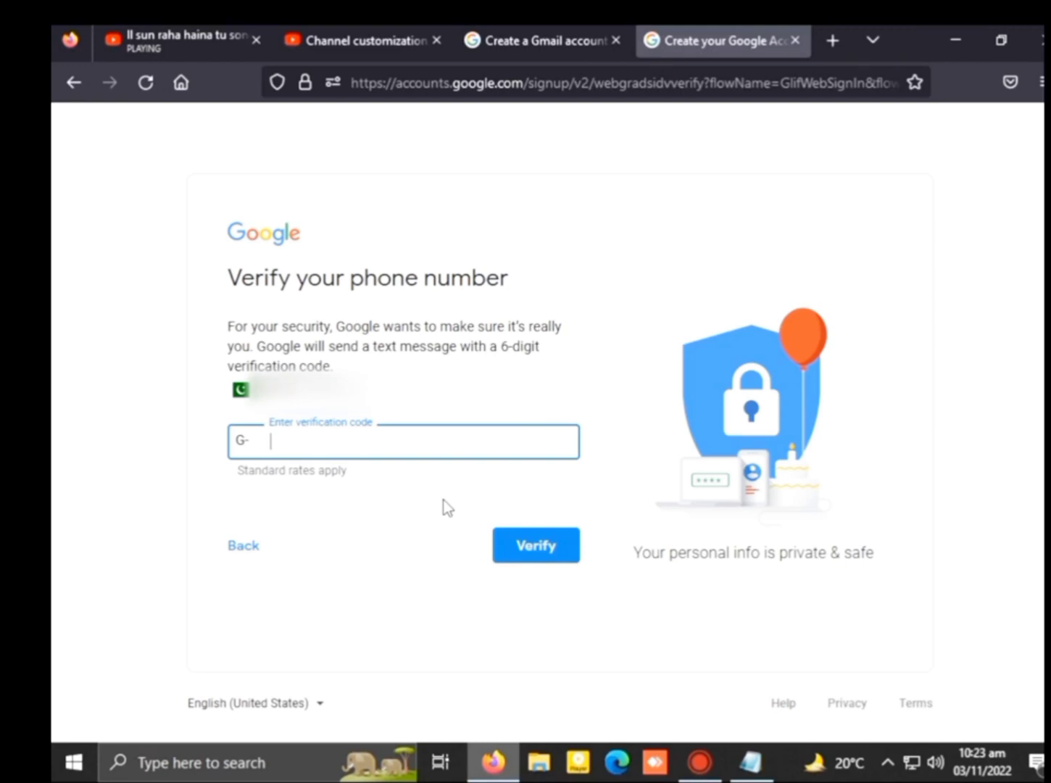
pyautogui.press('Return')
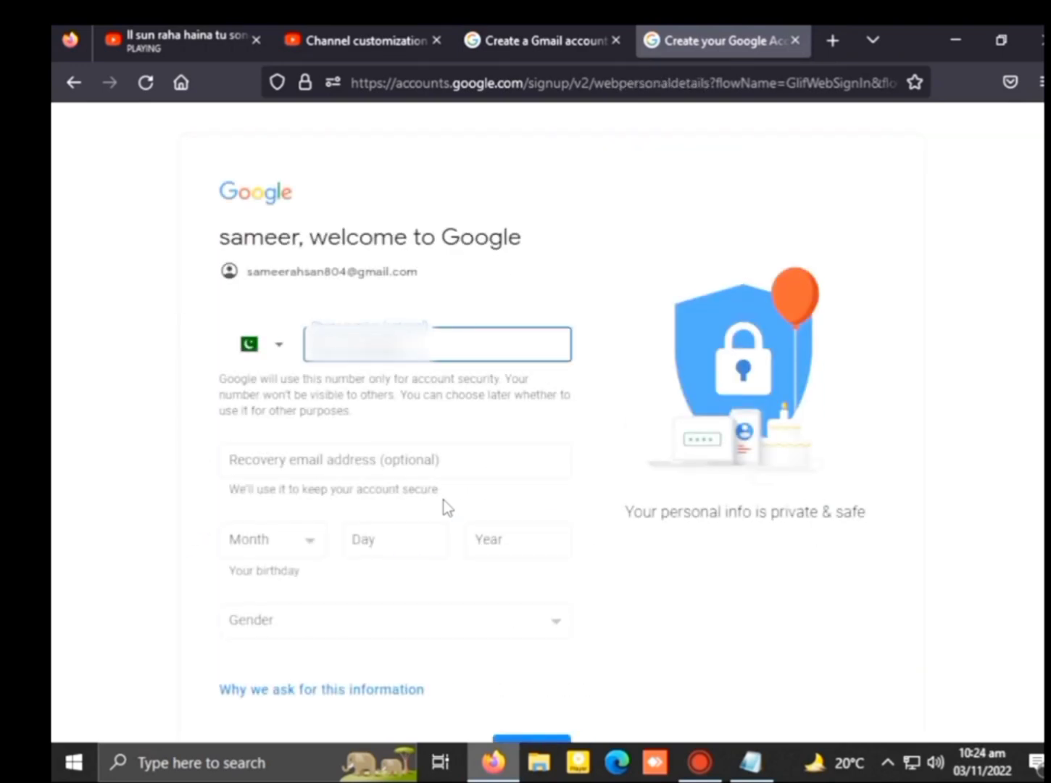
# Step: Enter the recovery e-mail address, correcting a mistyped start
pyautogui.click(363, 464)
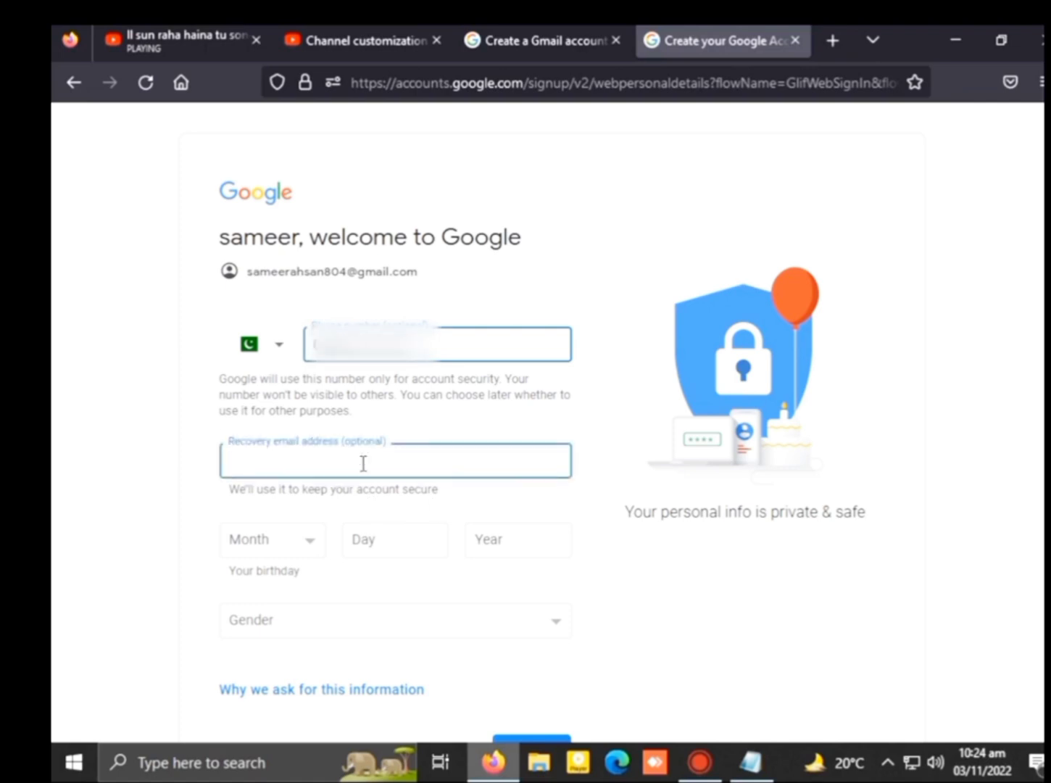
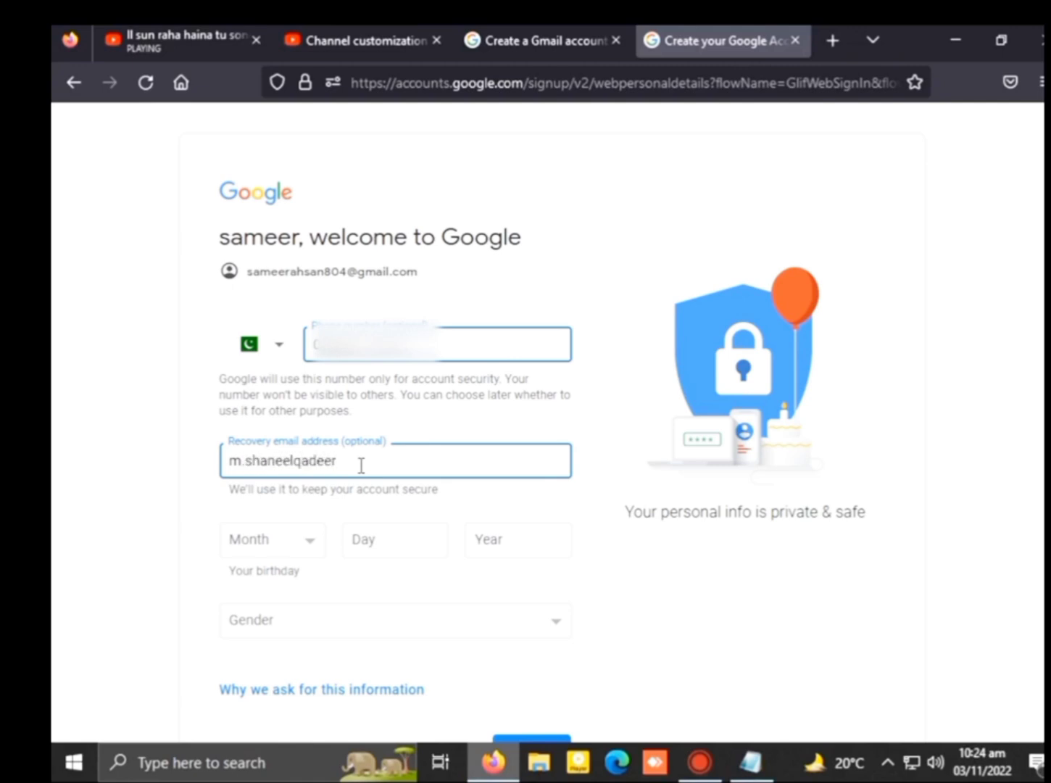
# Step: Set the birthday to 10 November 1997
pyautogui.click(284, 544)
pyautogui.click(276, 481)
pyautogui.click(396, 539)
pyautogui.write('10')
pyautogui.click(498, 548)
pyautogui.write('199')
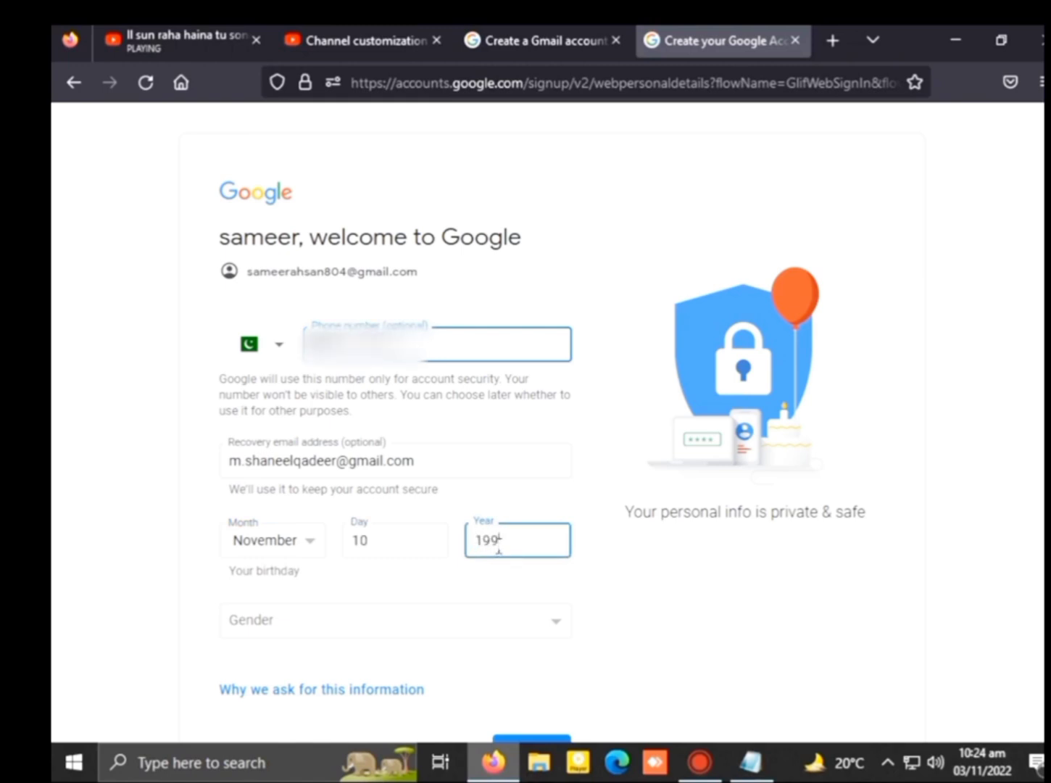
pyautogui.write('7')
# Step: Choose Male as the gender
pyautogui.click(286, 631)
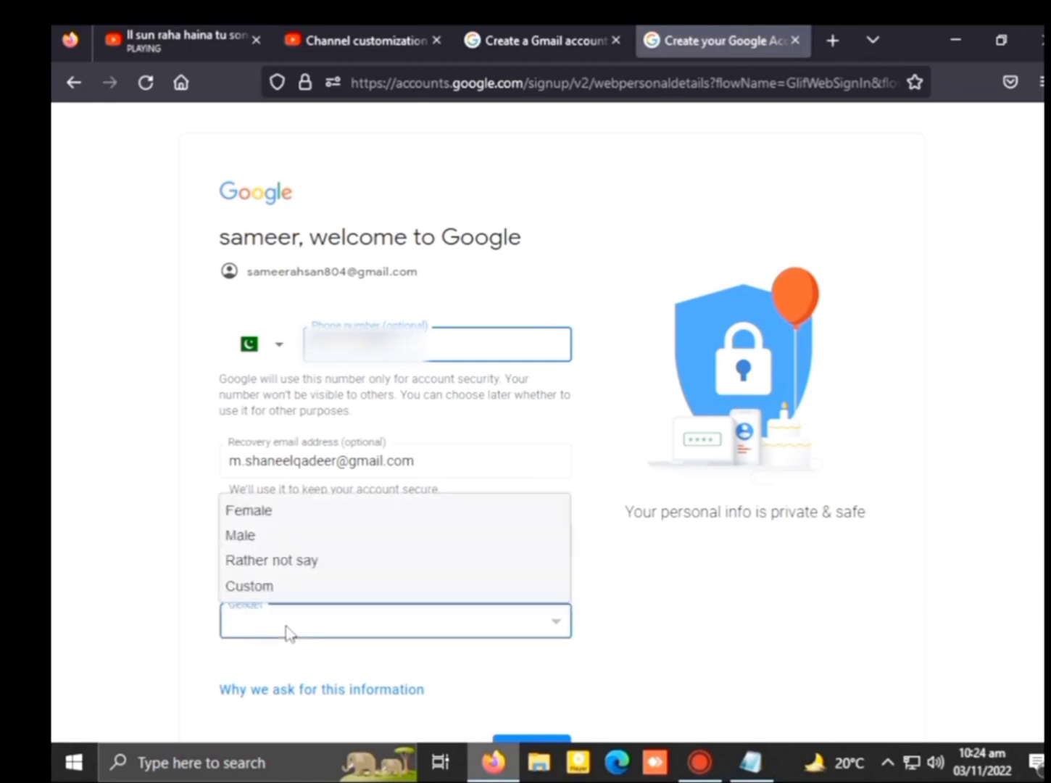
pyautogui.click(257, 540)
pyautogui.scroll(-1, 505, 631)
pyautogui.scroll(-3, 506, 630)
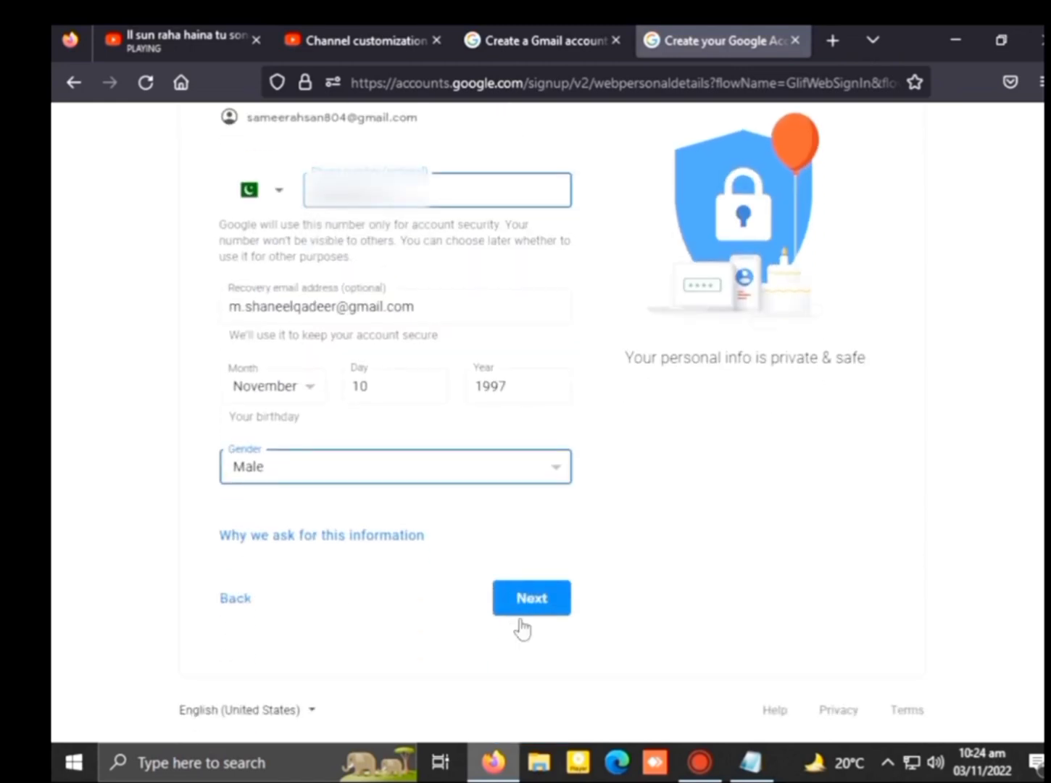
# Step: Submit the details, agree to use the phone number across Google, and accept the privacy terms
pyautogui.click(526, 607)
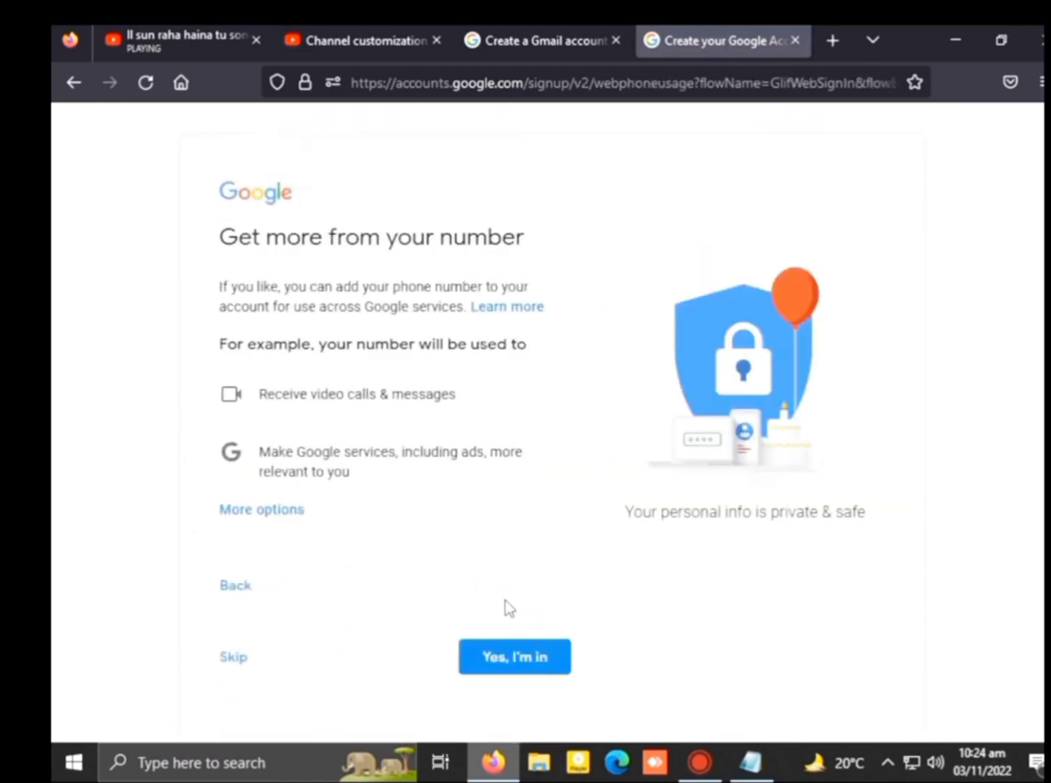
pyautogui.click(520, 674)
pyautogui.scroll(-10, 457, 565)
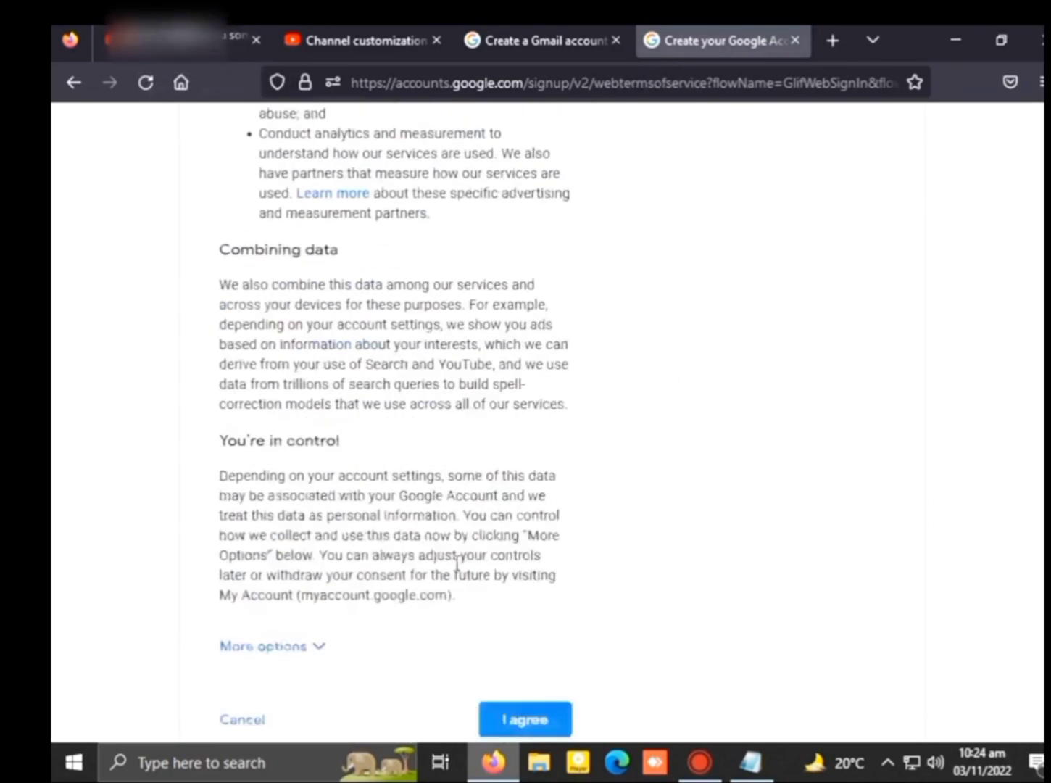
pyautogui.click(510, 600)
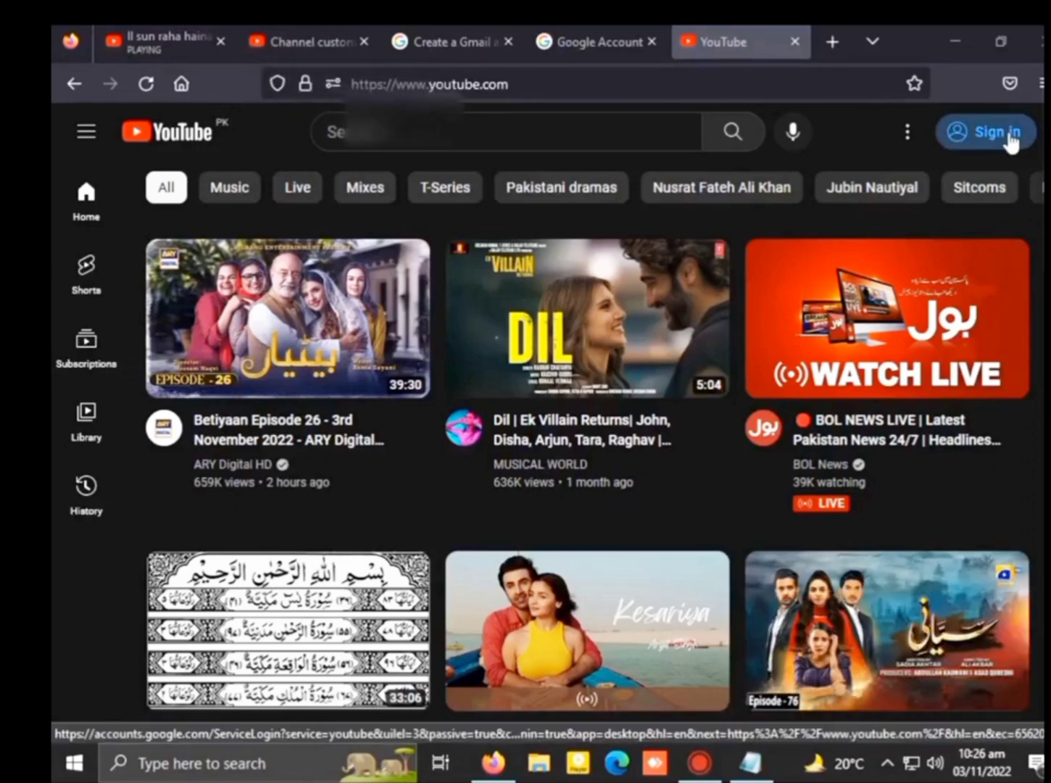
# Step: Sign in to YouTube with the new account's password and decline Firefox's offer to save it
pyautogui.click(993, 141)
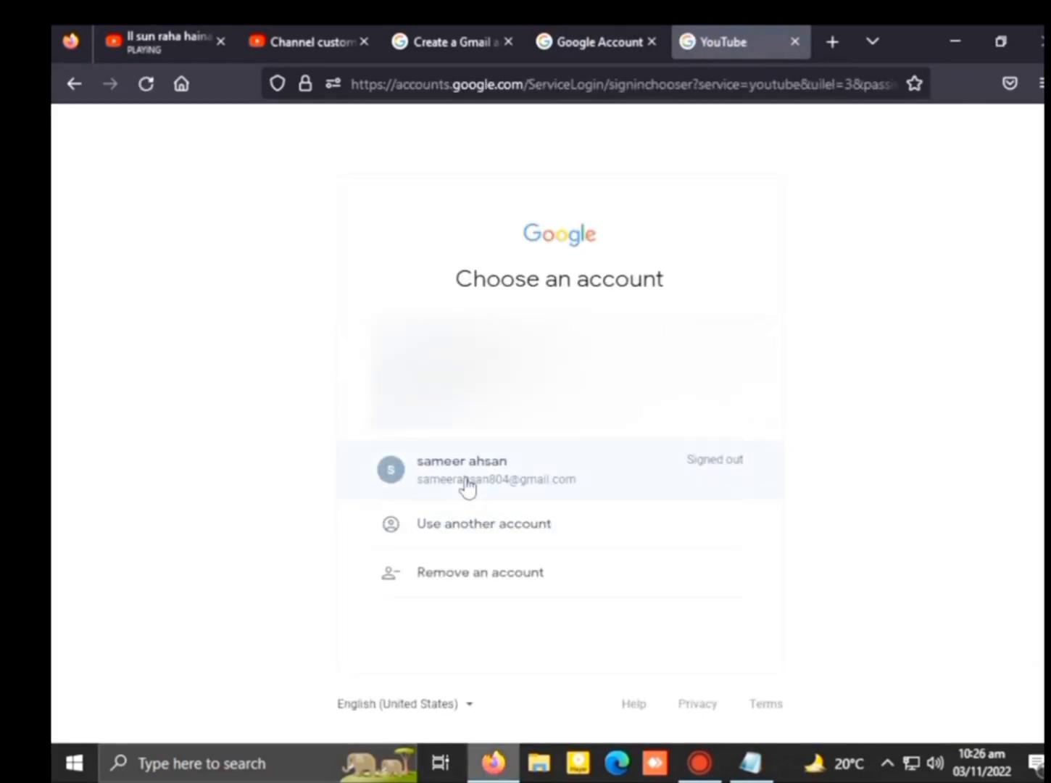
pyautogui.click(467, 478)
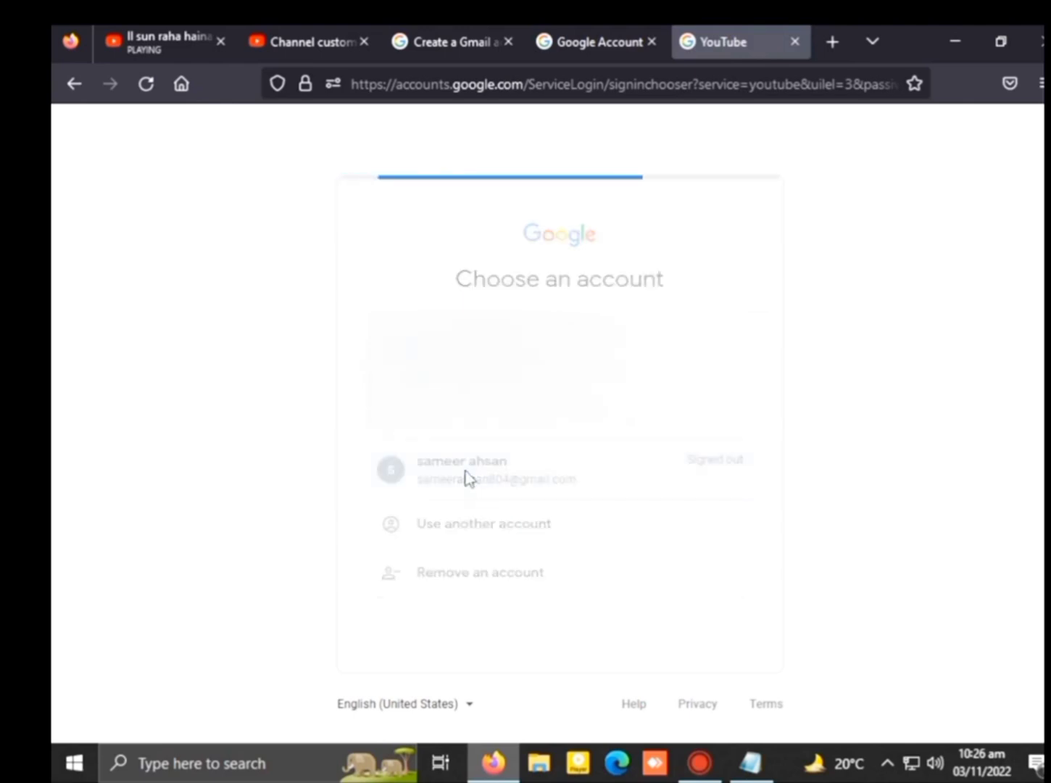
pyautogui.click(466, 433)
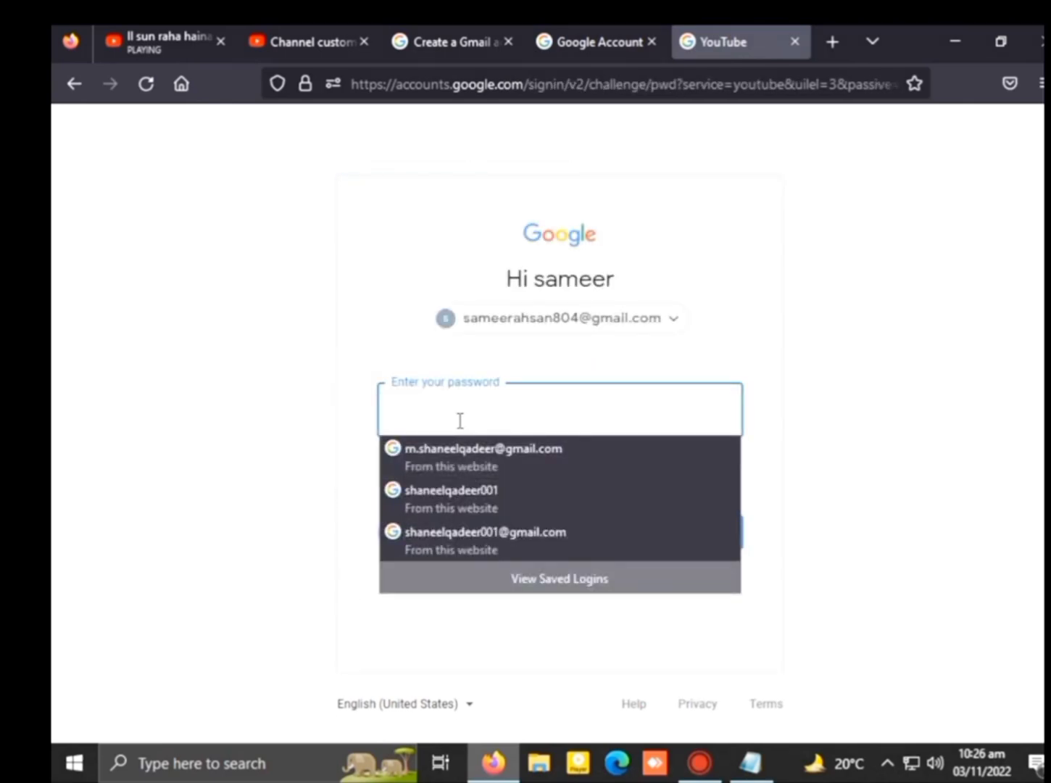
pyautogui.write('•••••••••')
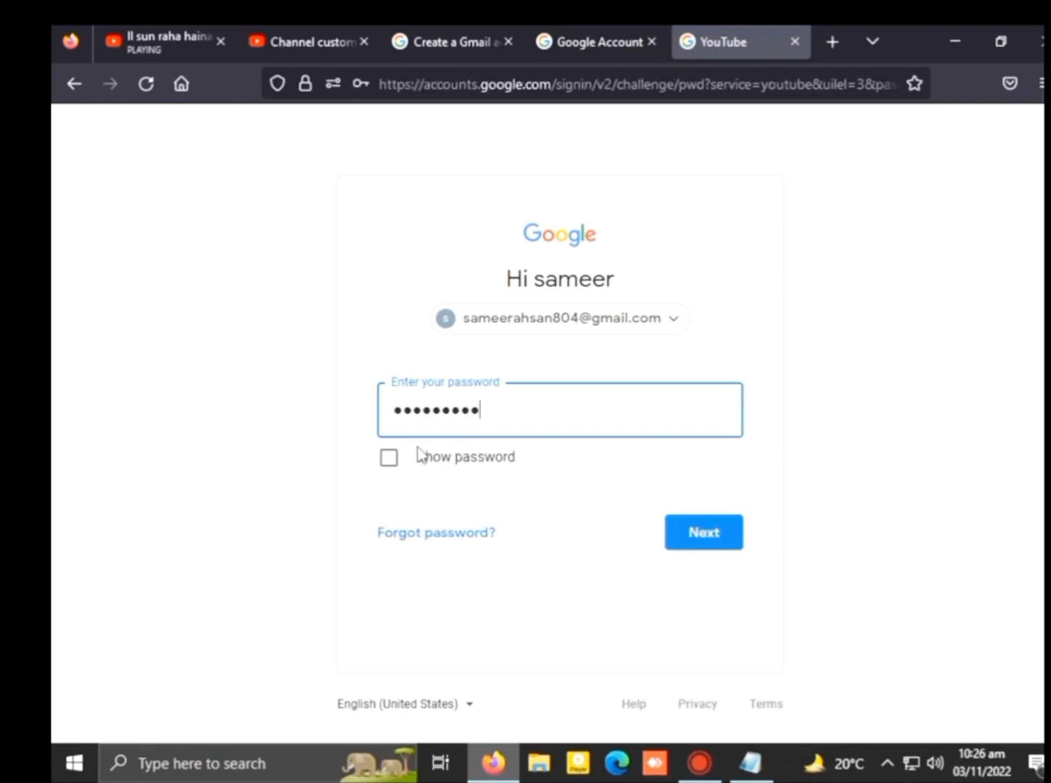
pyautogui.click(705, 535)
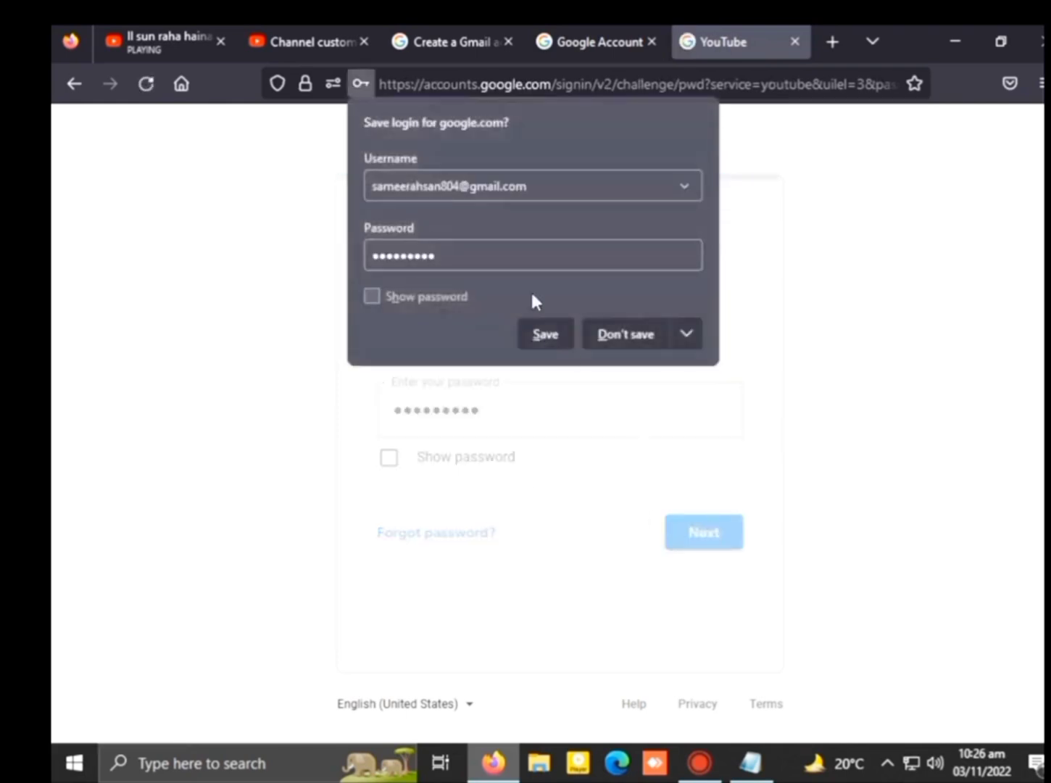
pyautogui.click(631, 343)
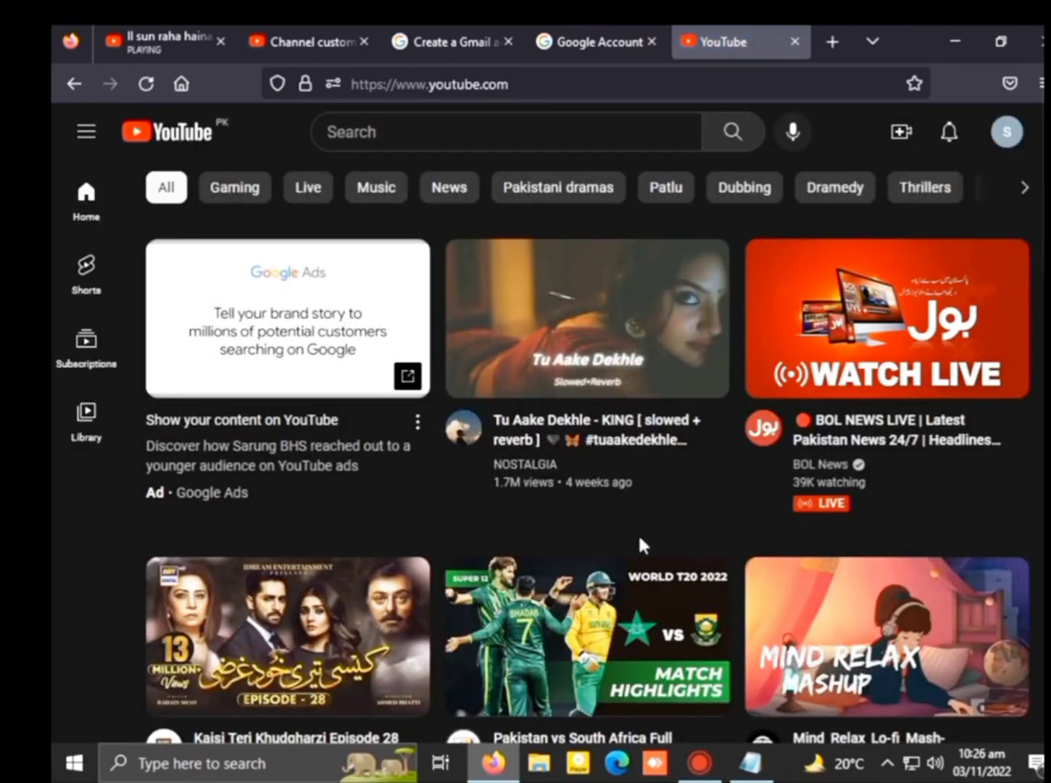
# Step: Choose Create a channel from YouTube's account menu
pyautogui.click(89, 134)
pyautogui.click(90, 133)
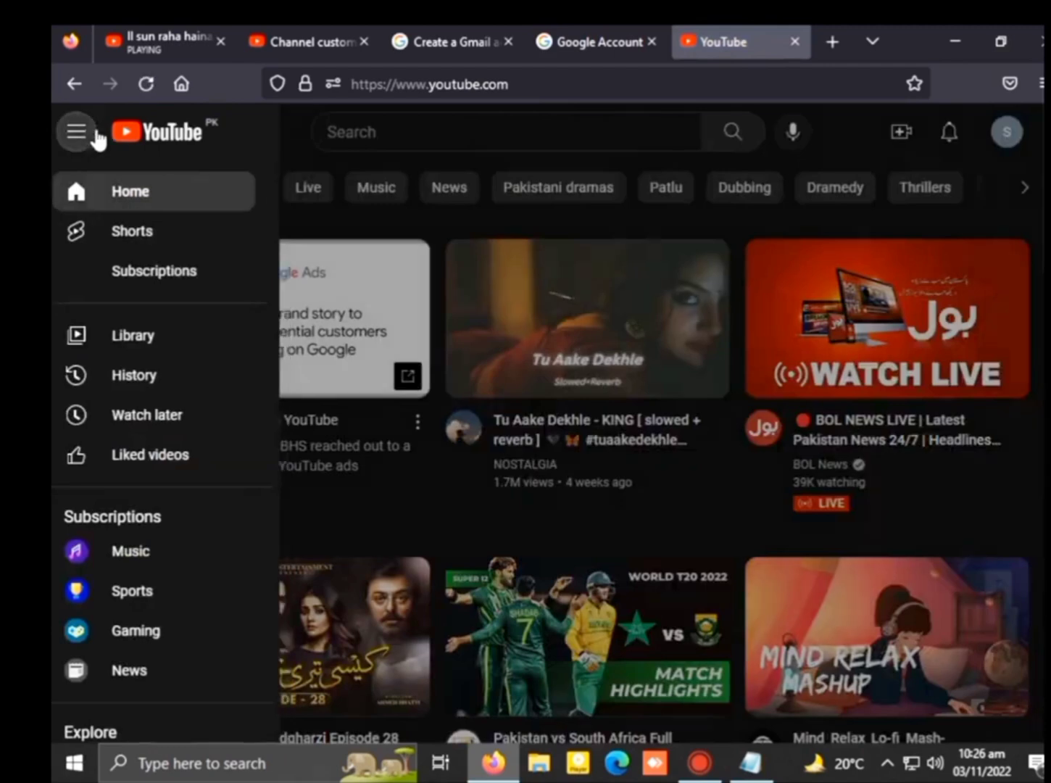
pyautogui.click(1005, 134)
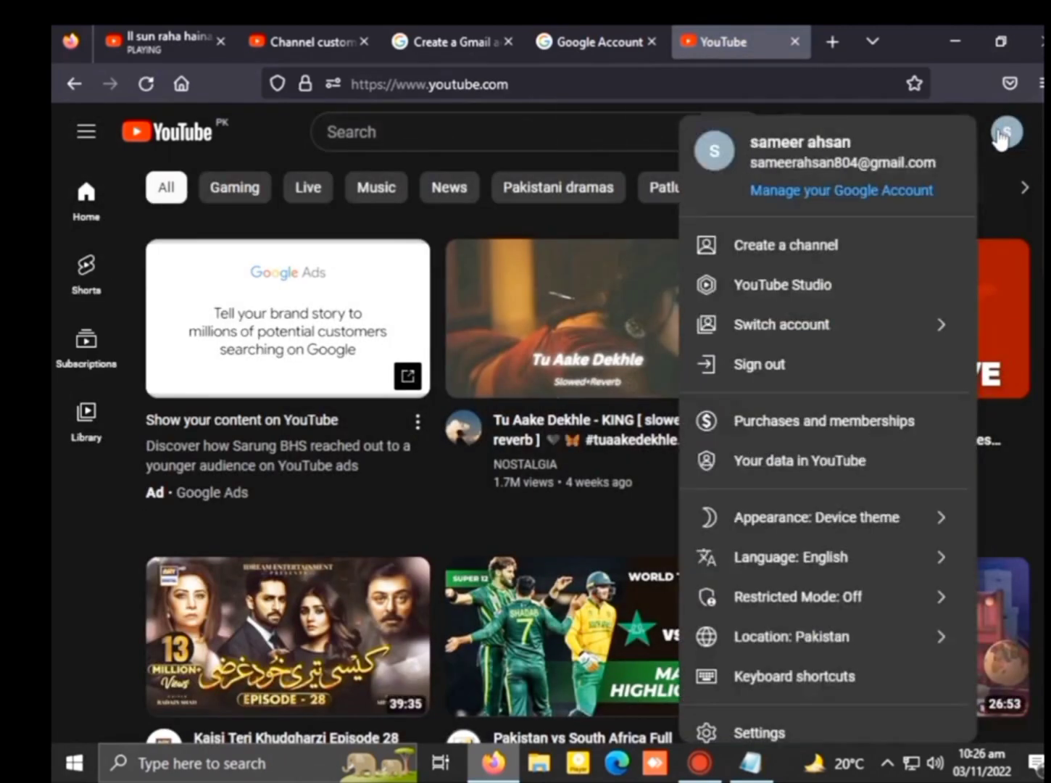
pyautogui.click(1005, 133)
pyautogui.click(1005, 133)
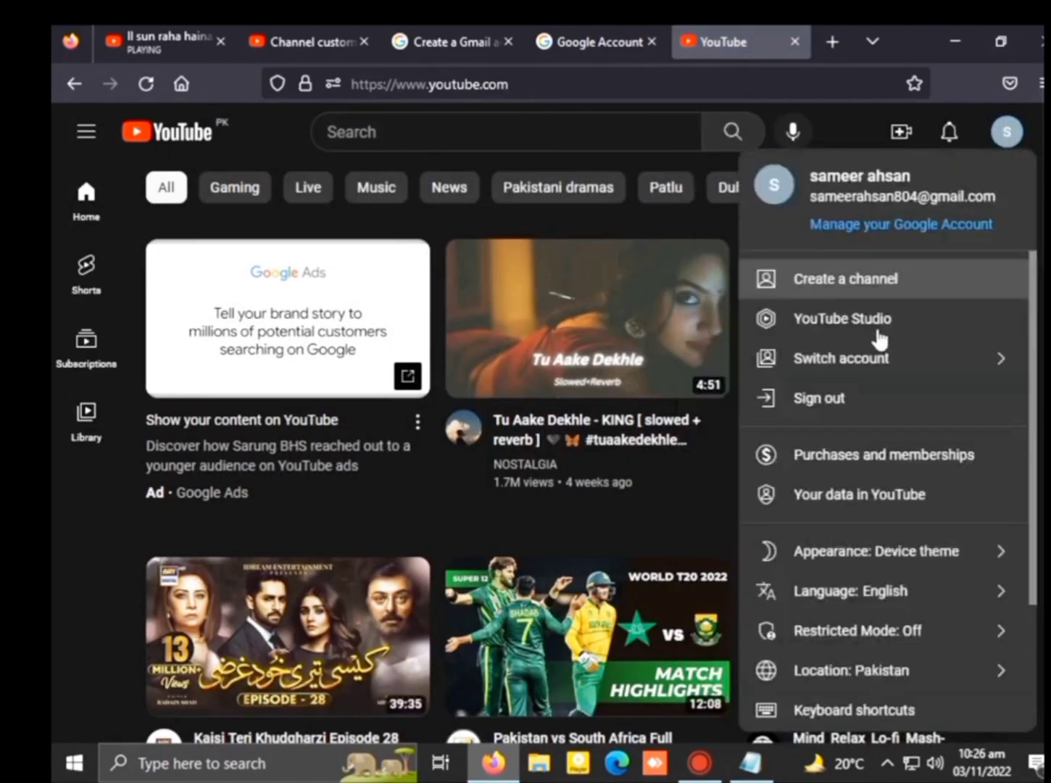
pyautogui.click(800, 256)
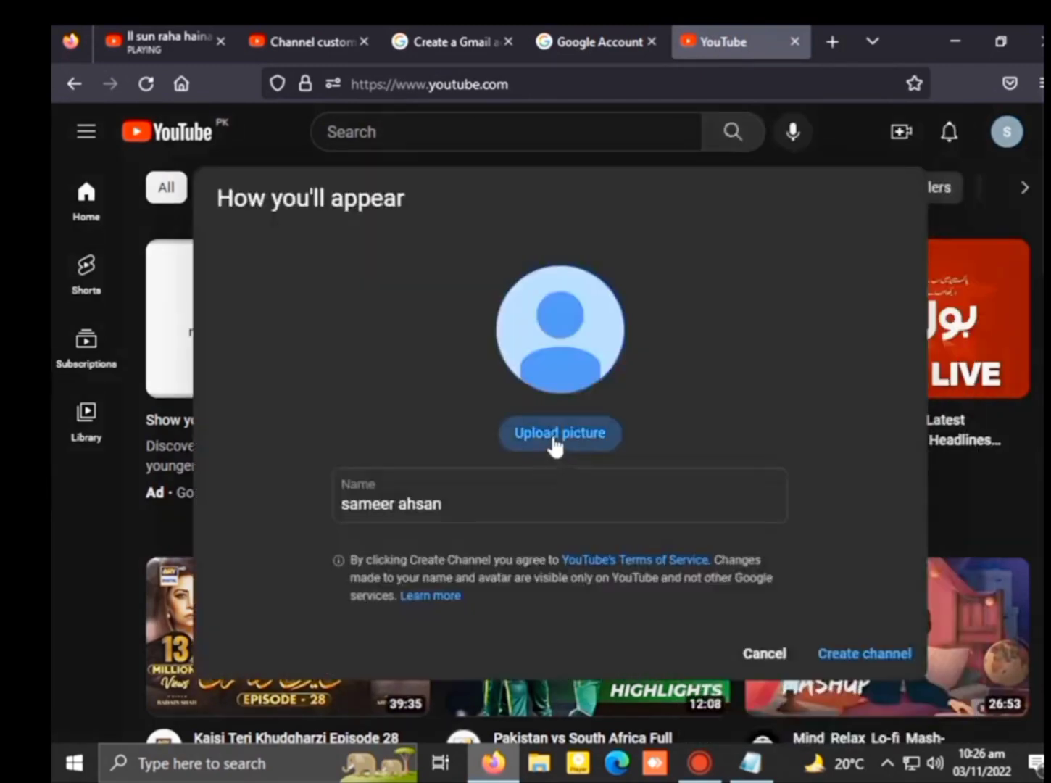
# Step: Upload the portrait from the shan folder as the profile picture, cropped around the face
pyautogui.click(553, 435)
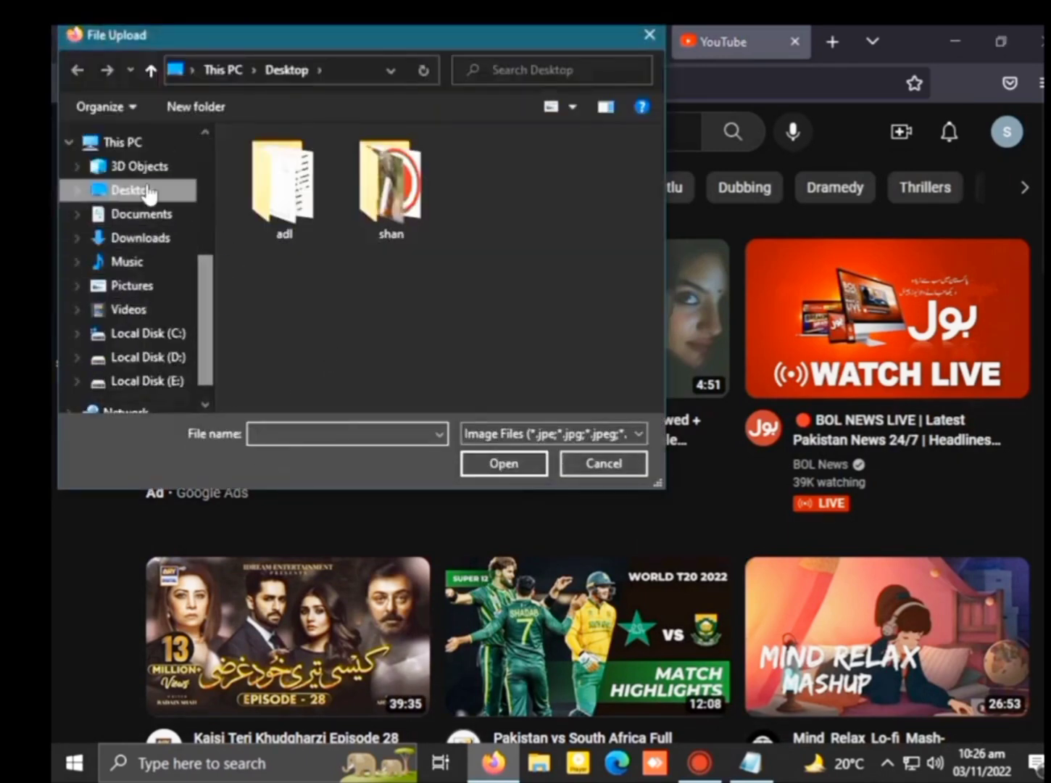
pyautogui.doubleClick(371, 212)
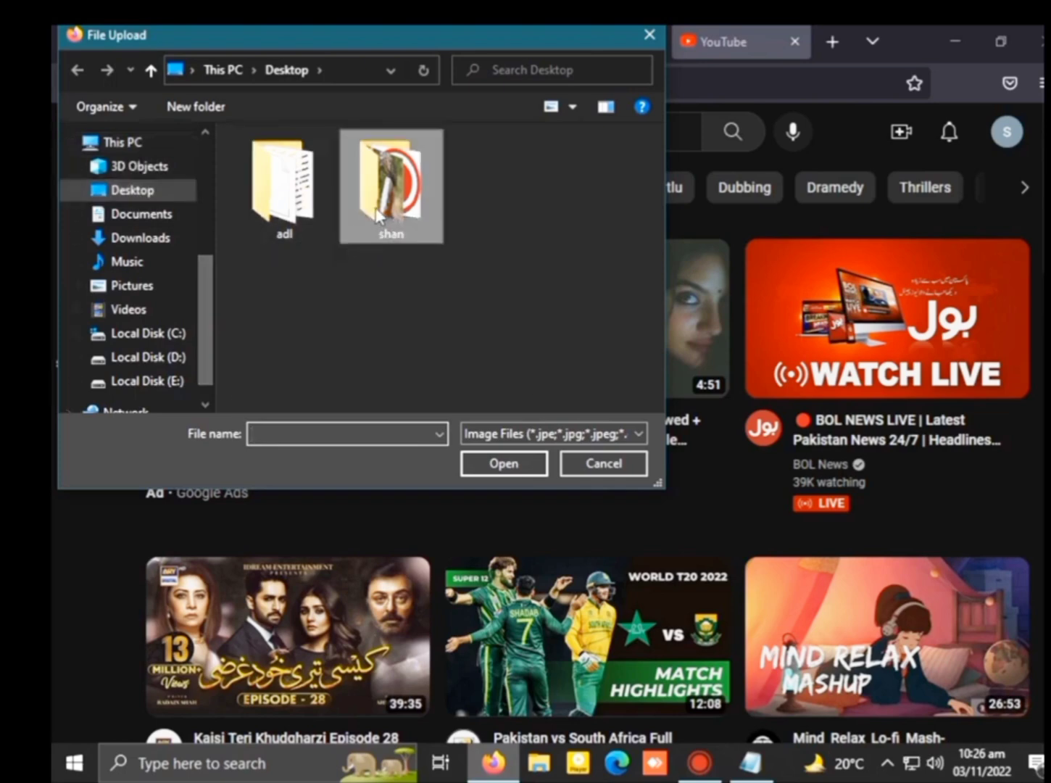
pyautogui.scroll(-2, 358, 201)
pyautogui.click(282, 319)
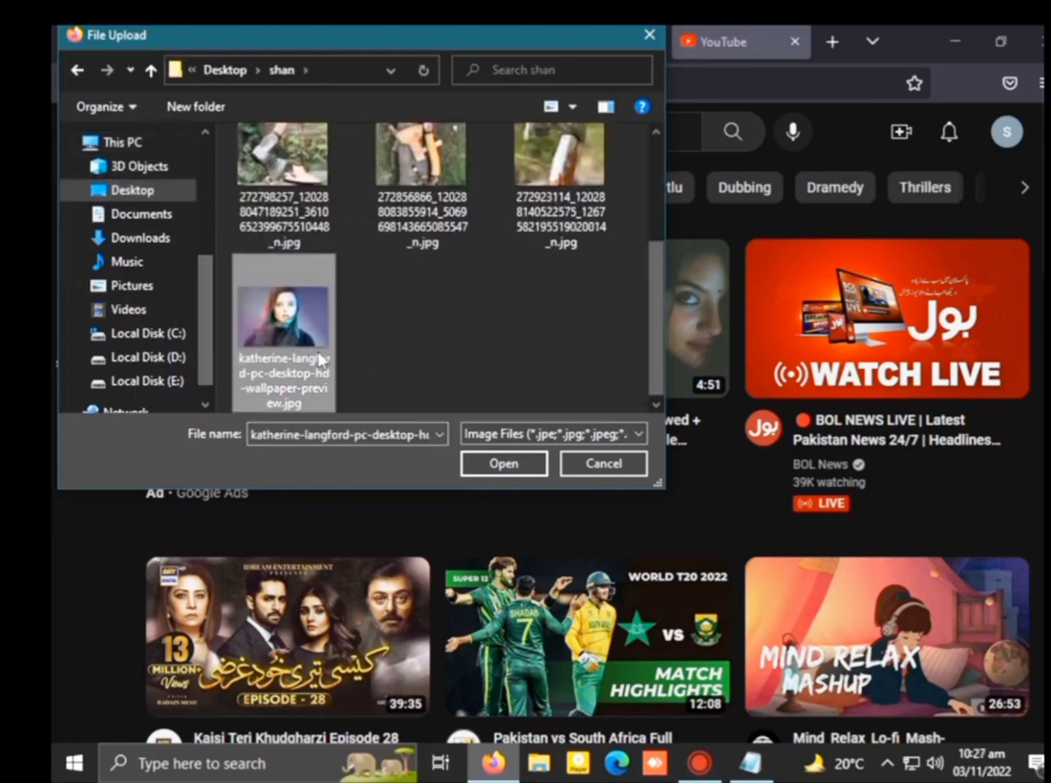
pyautogui.click(487, 458)
pyautogui.moveTo(594, 430); pyautogui.dragTo(611, 420)
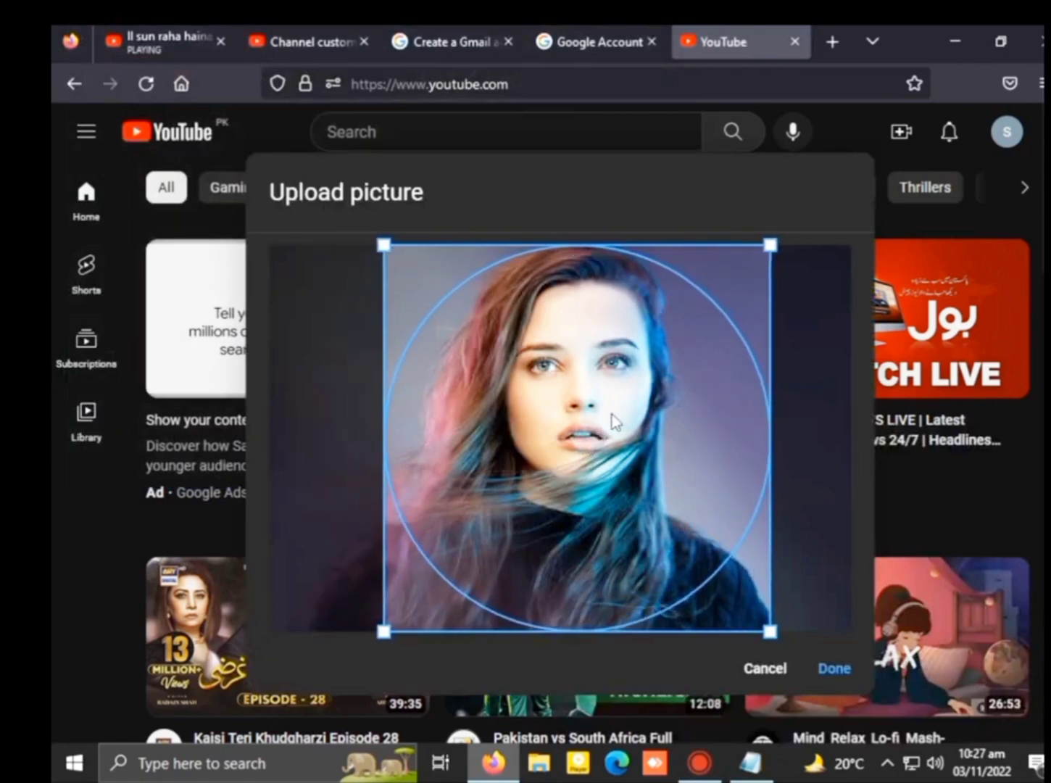
pyautogui.click(844, 661)
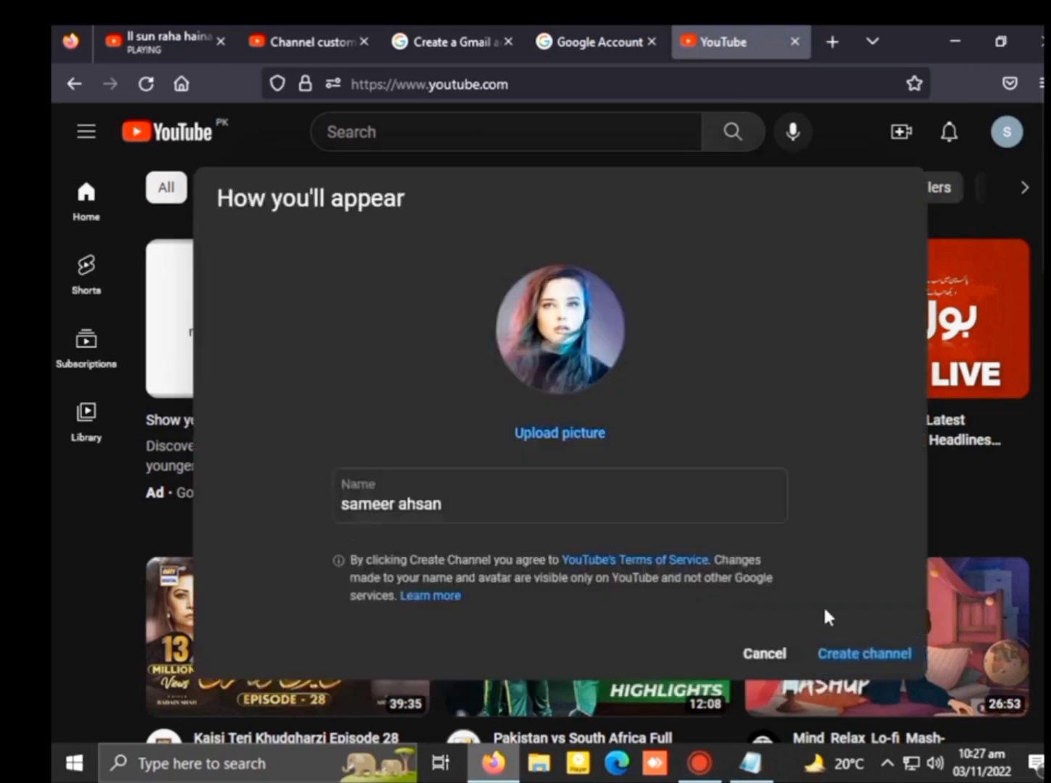
# Step: Create the channel and open Customize channel in a new YouTube Studio tab
pyautogui.click(843, 655)
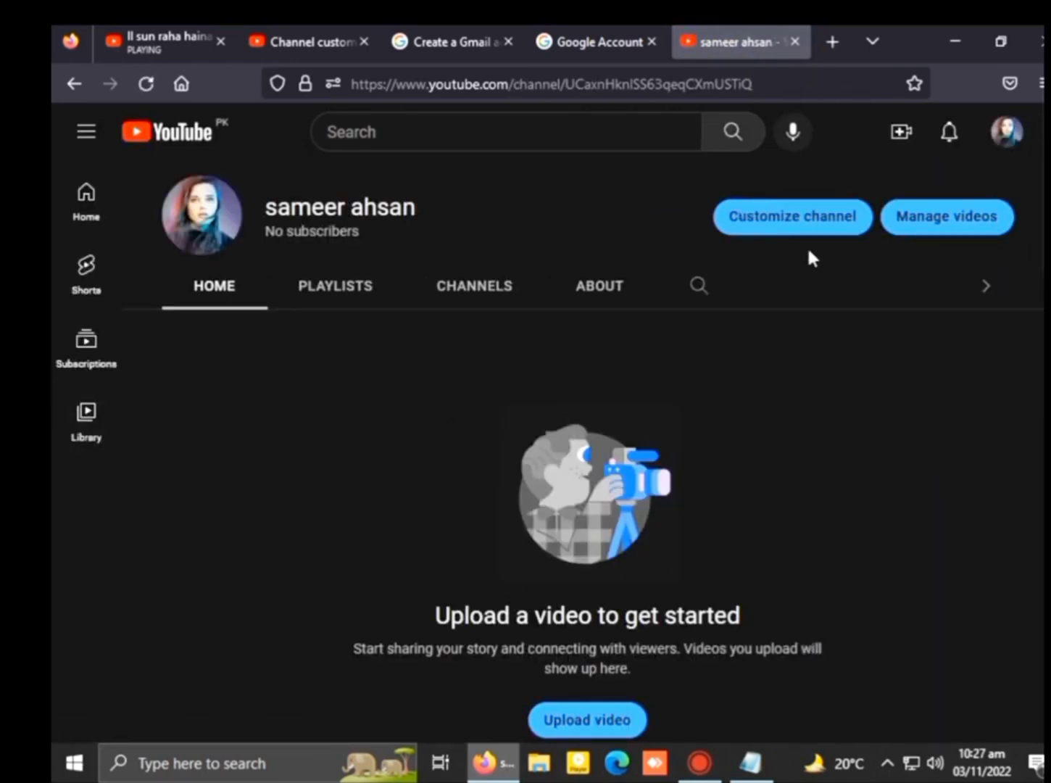
pyautogui.rightClick(782, 233)
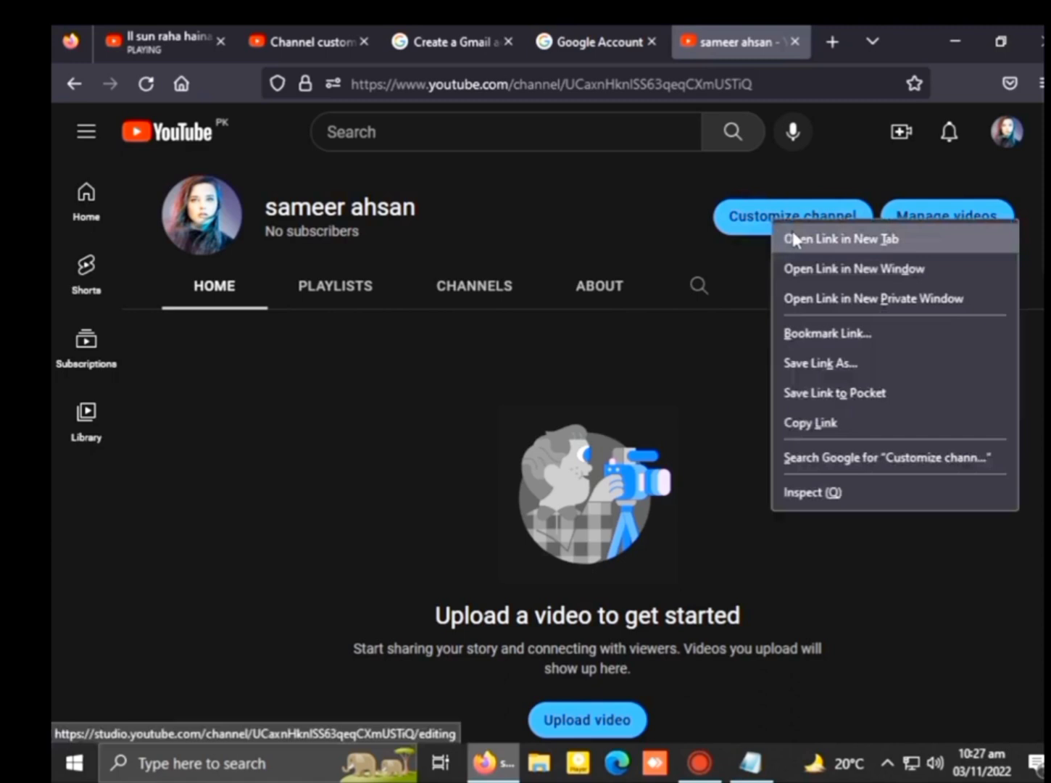
pyautogui.click(794, 238)
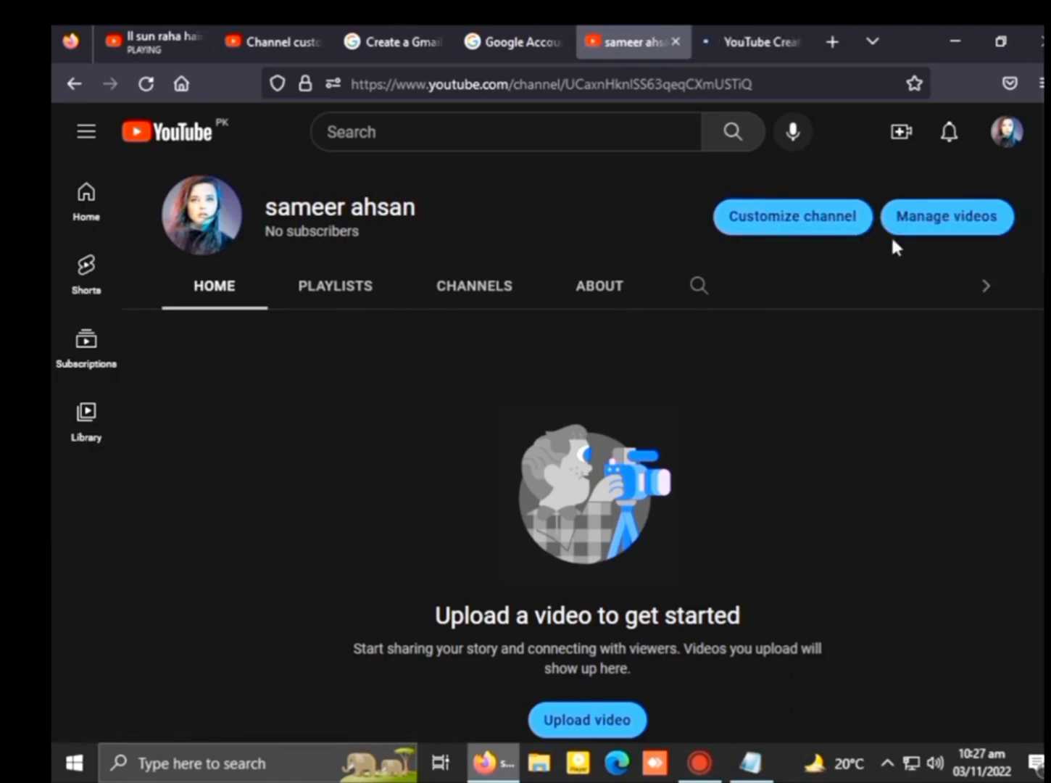
pyautogui.click(741, 44)
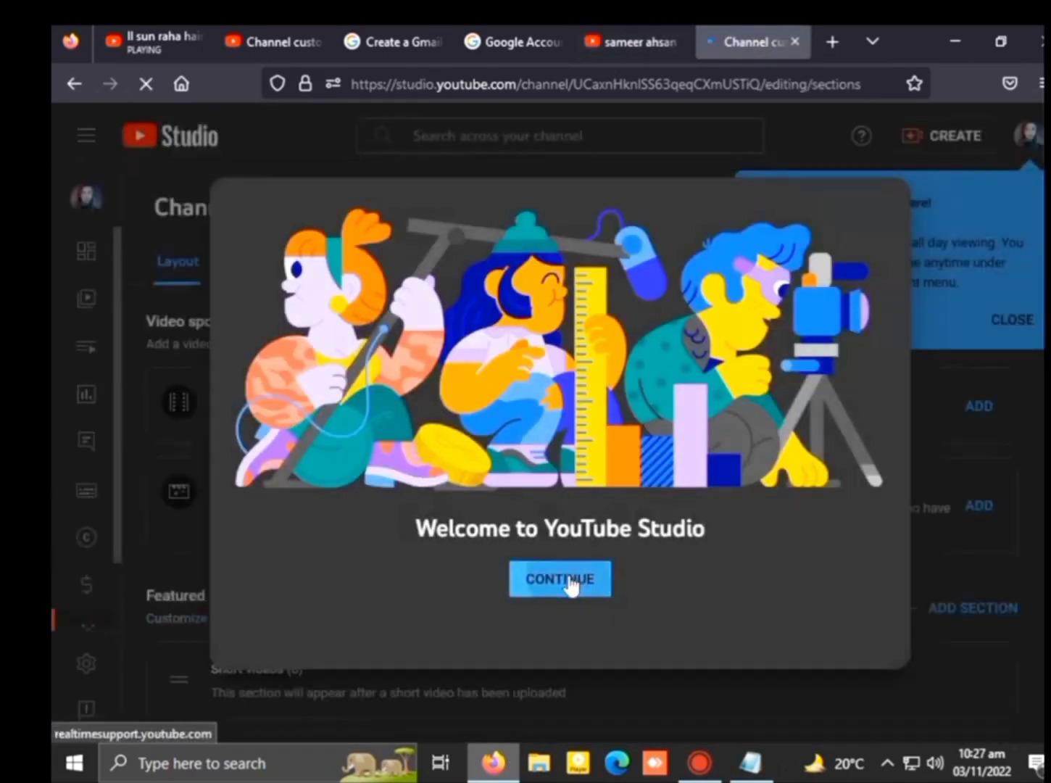
# Step: Dismiss the Studio welcome message, dark theme and customization tips, then open Settings
pyautogui.click(569, 581)
pyautogui.click(1010, 324)
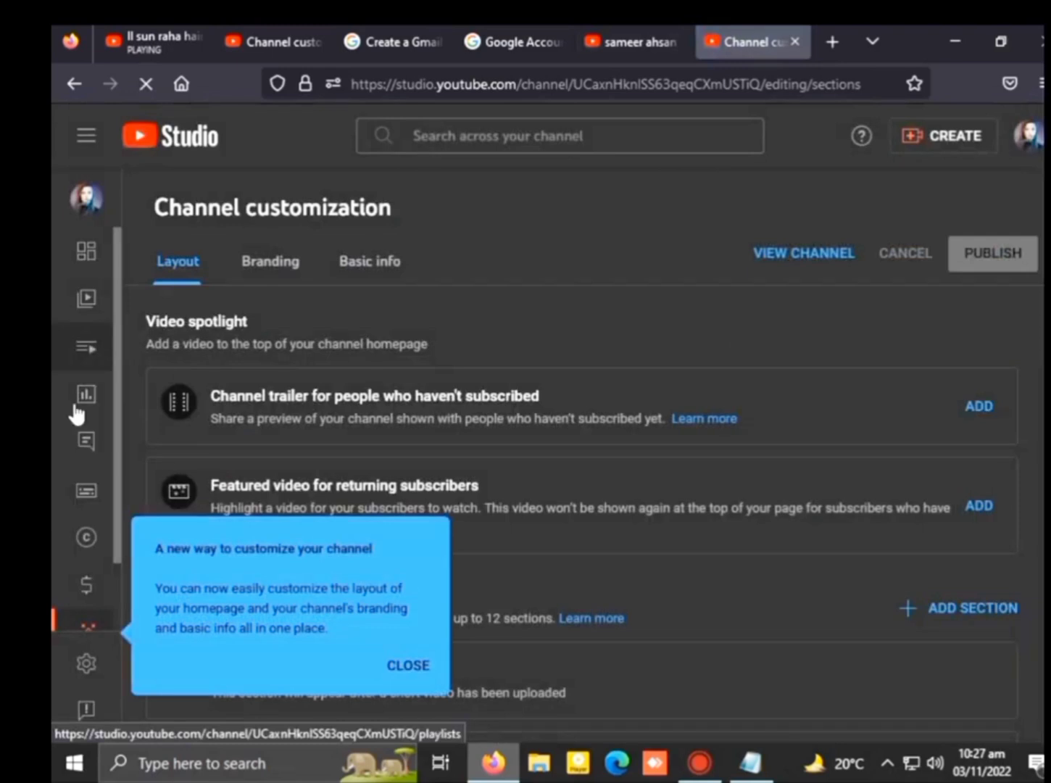
pyautogui.click(406, 664)
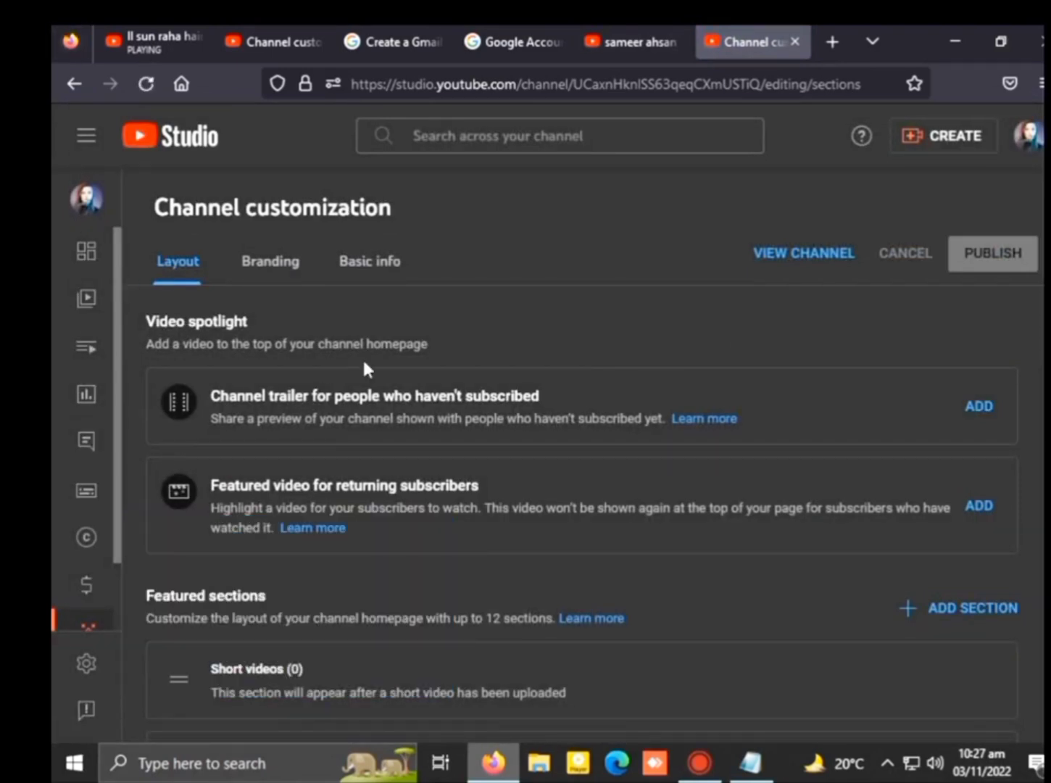
pyautogui.scroll(-1, 88, 610)
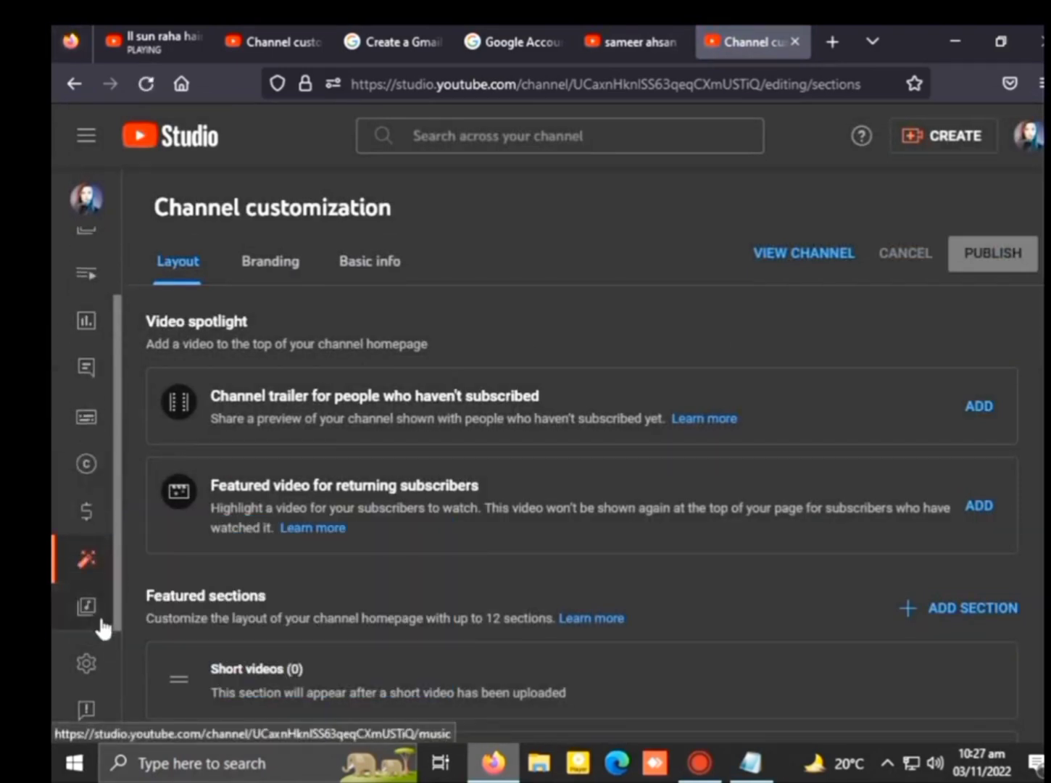
pyautogui.click(87, 664)
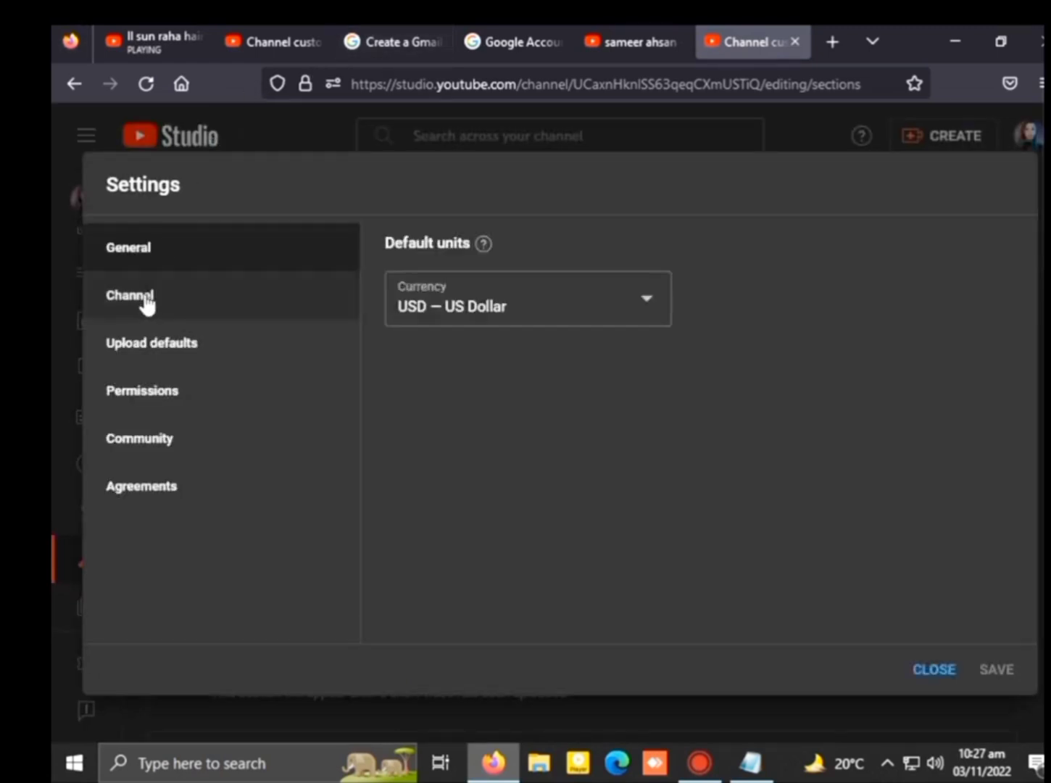
# Step: Set the channel's country of residence to Pakistan
pyautogui.click(144, 300)
pyautogui.click(556, 346)
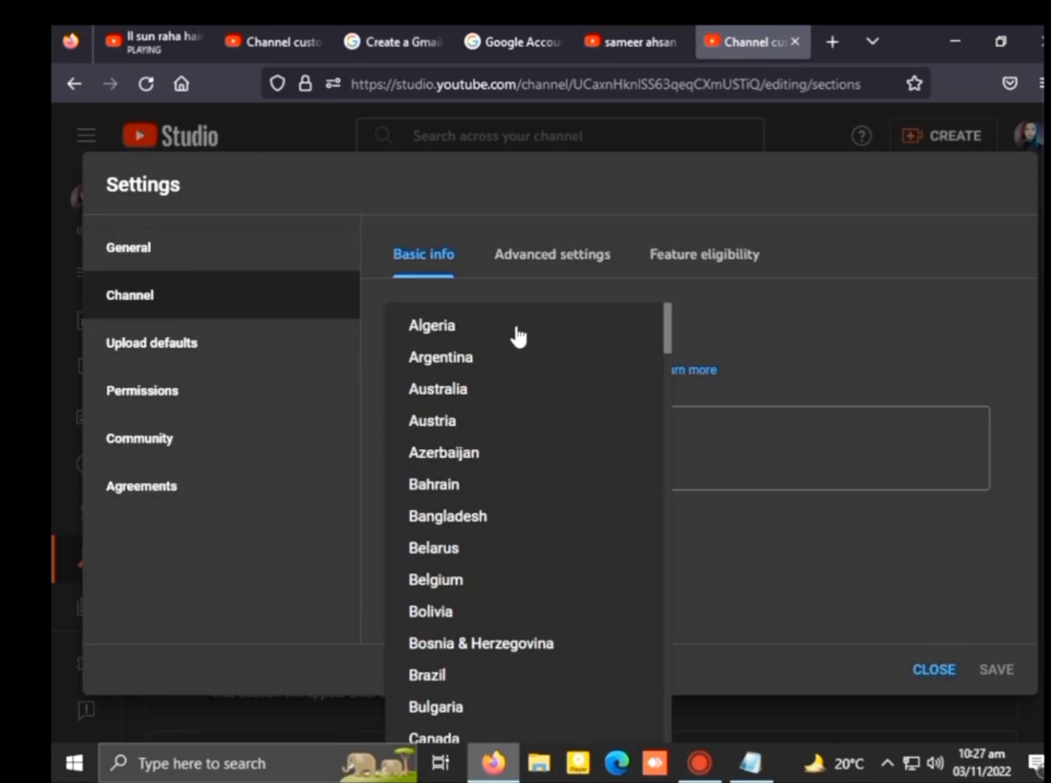
pyautogui.scroll(-10, 559, 512)
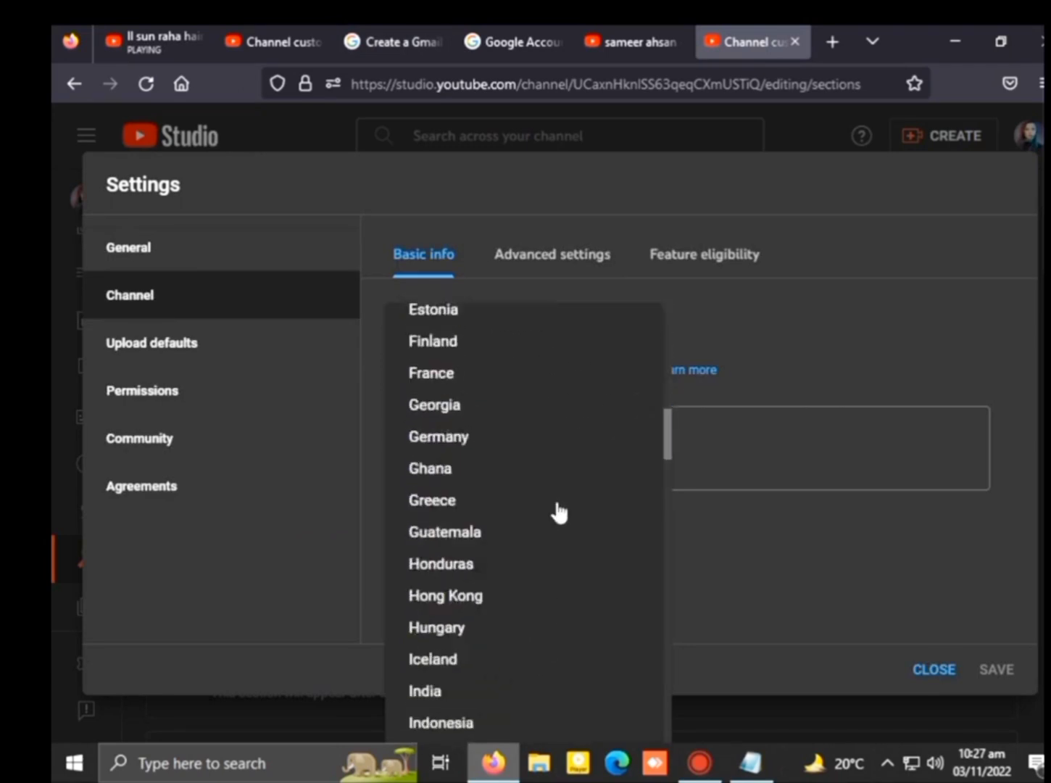
pyautogui.scroll(-4, 558, 512)
pyautogui.scroll(-15, 500, 463)
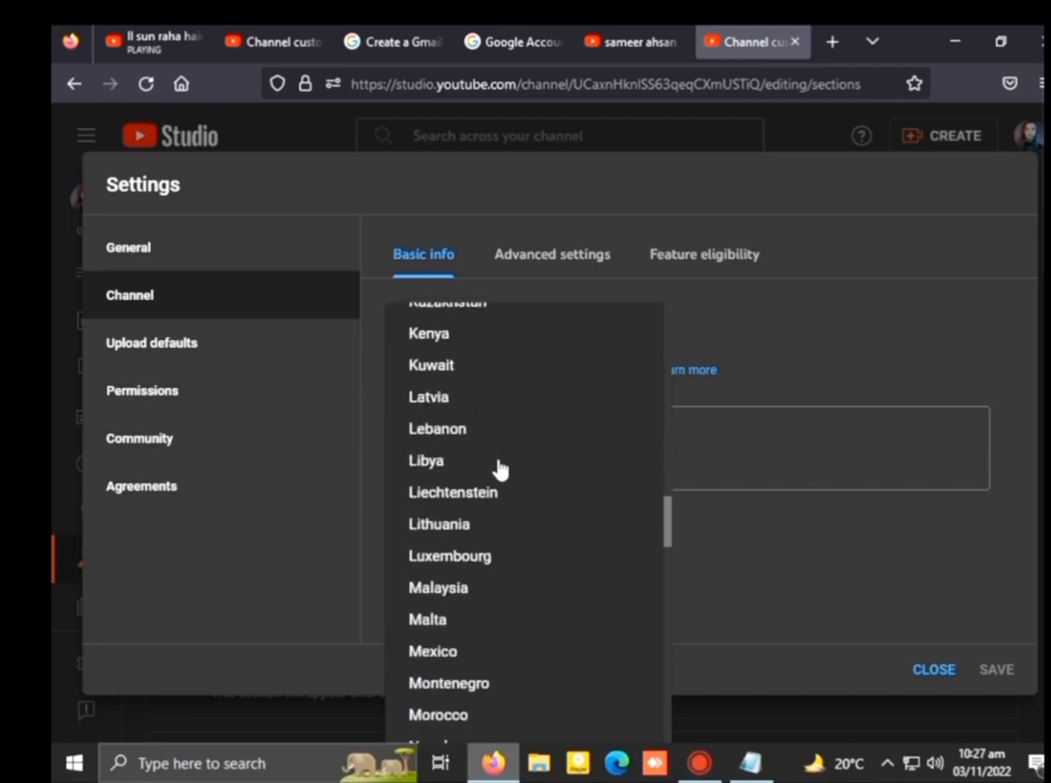
pyautogui.scroll(4, 498, 467)
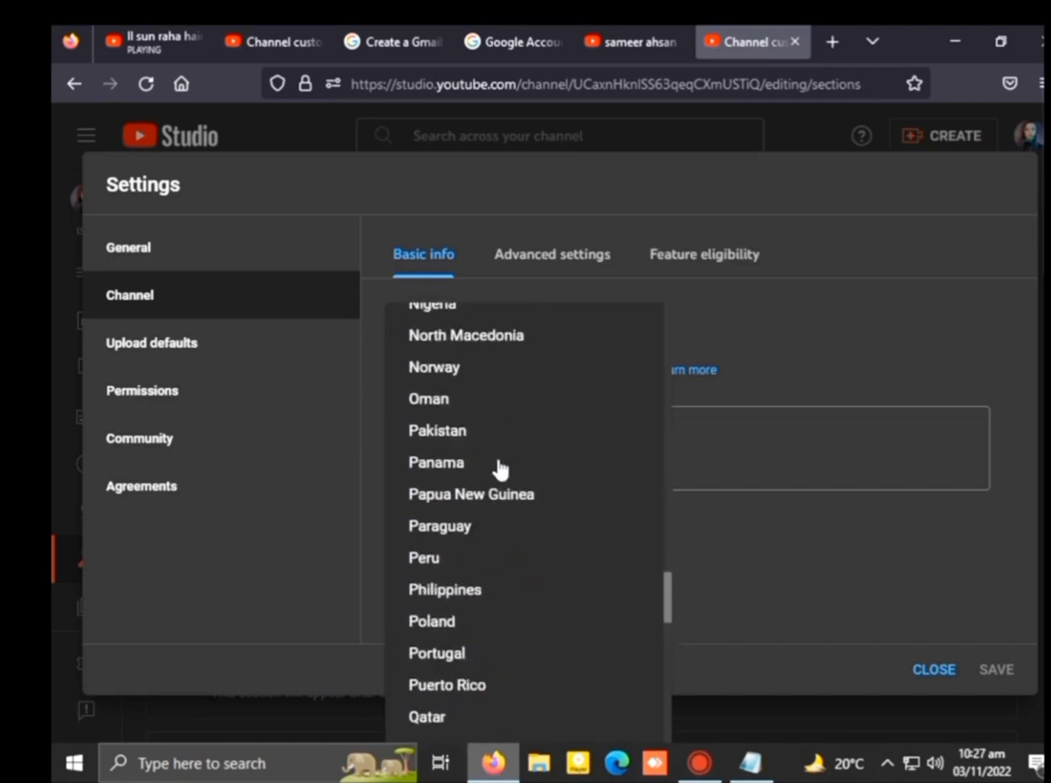
pyautogui.click(455, 461)
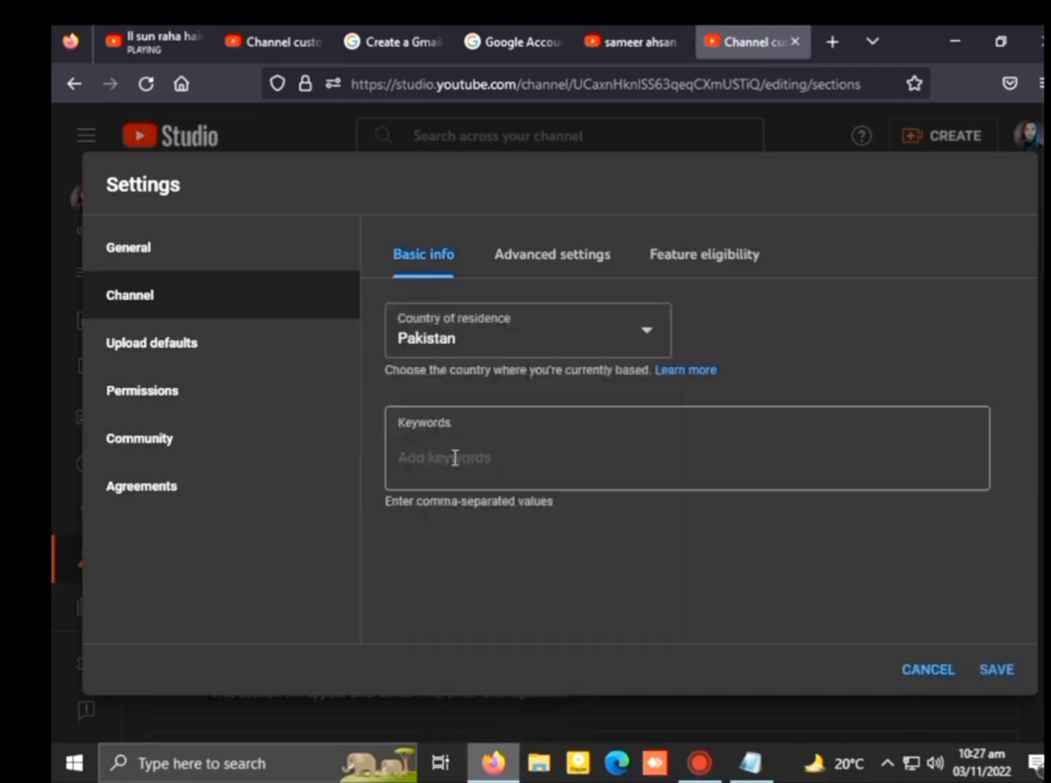
# Step: Add four comma-separated channel keywords and mark the channel as not made for kids
pyautogui.click(510, 463)
pyautogui.write('sameer00')
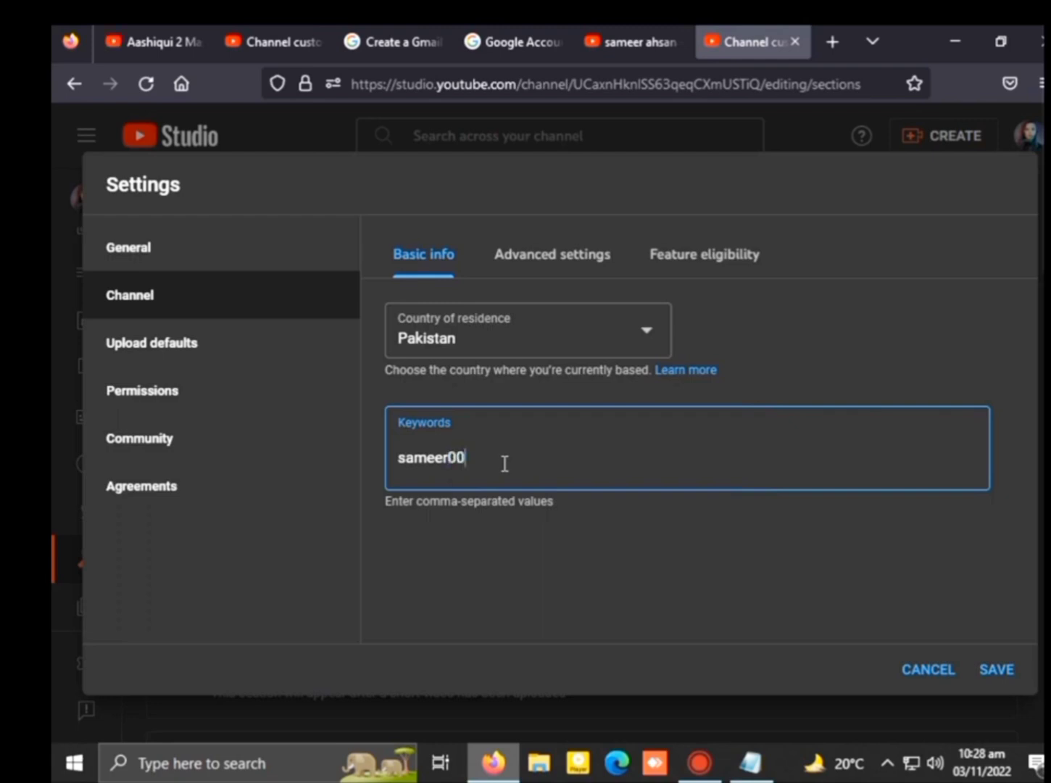
pyautogui.write('1')
pyautogui.press('Return')
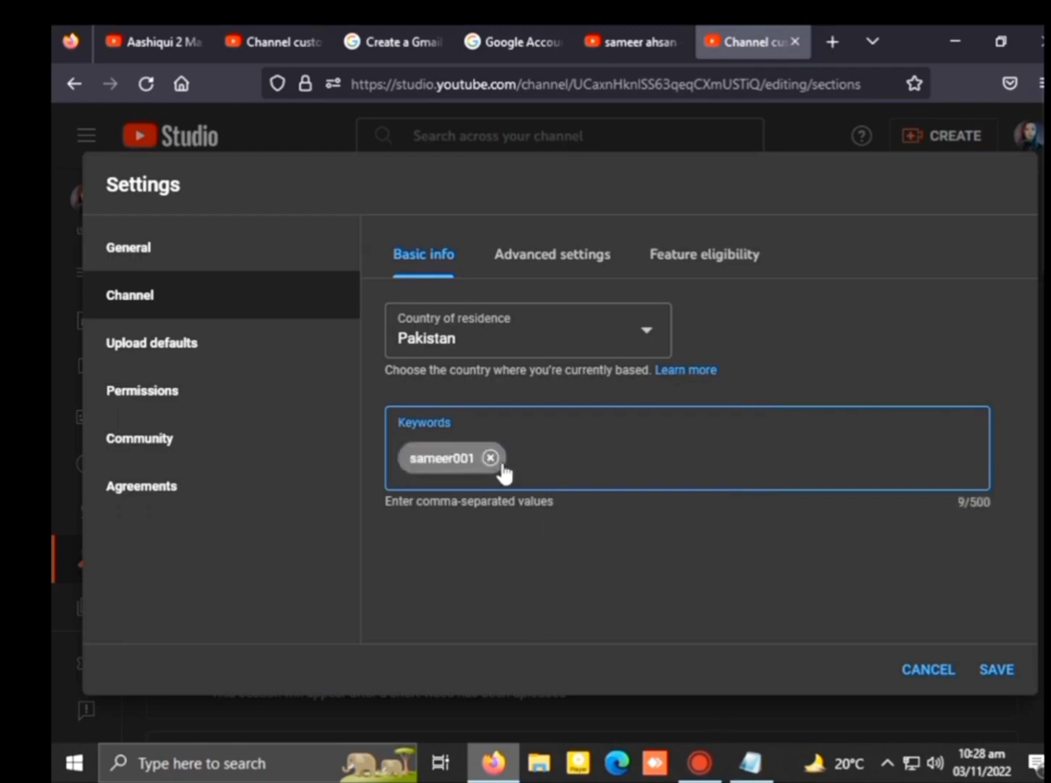
pyautogui.write('001,')
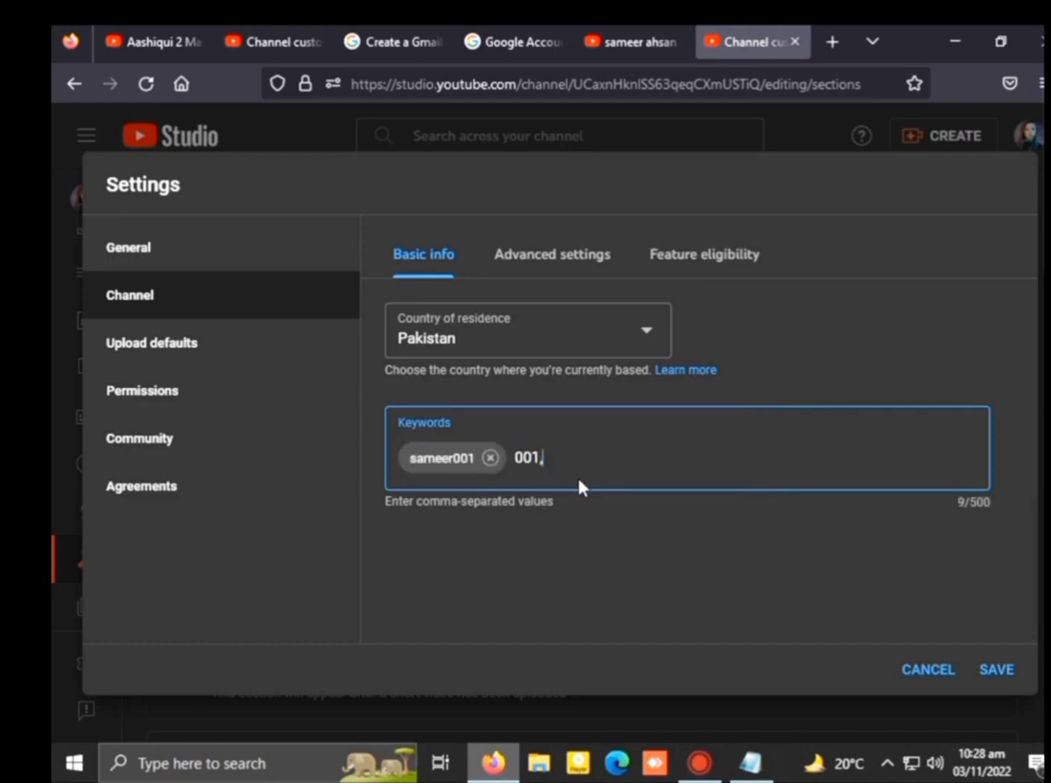
pyautogui.write('sameer')
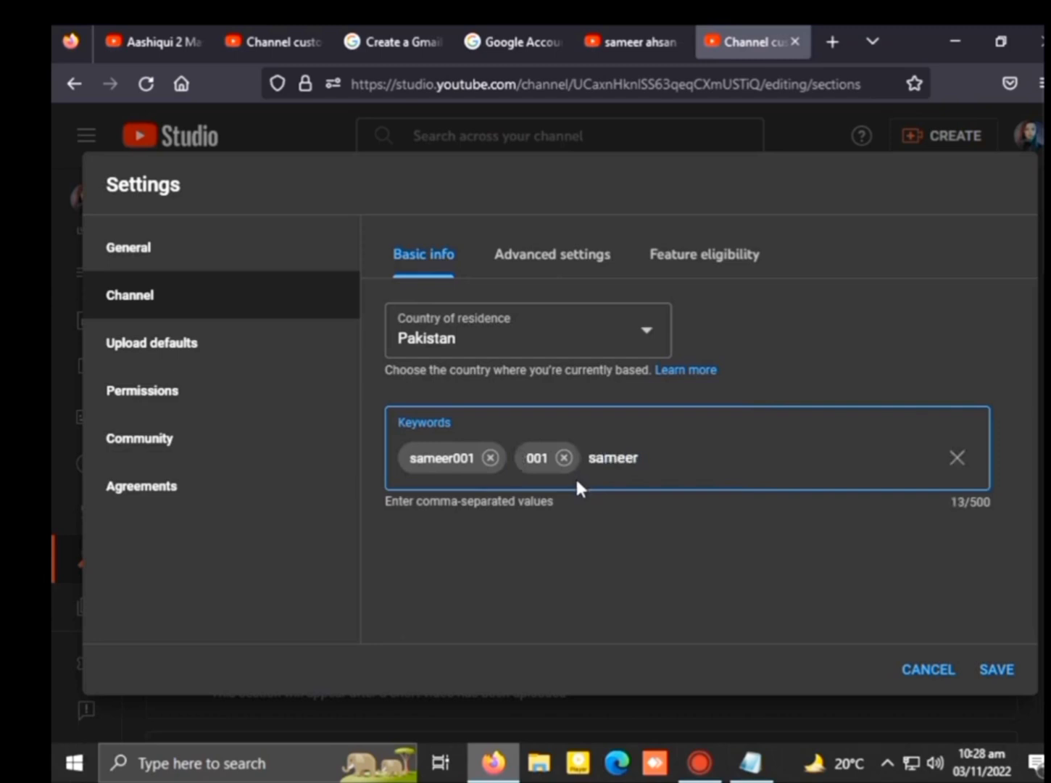
pyautogui.write('technical')
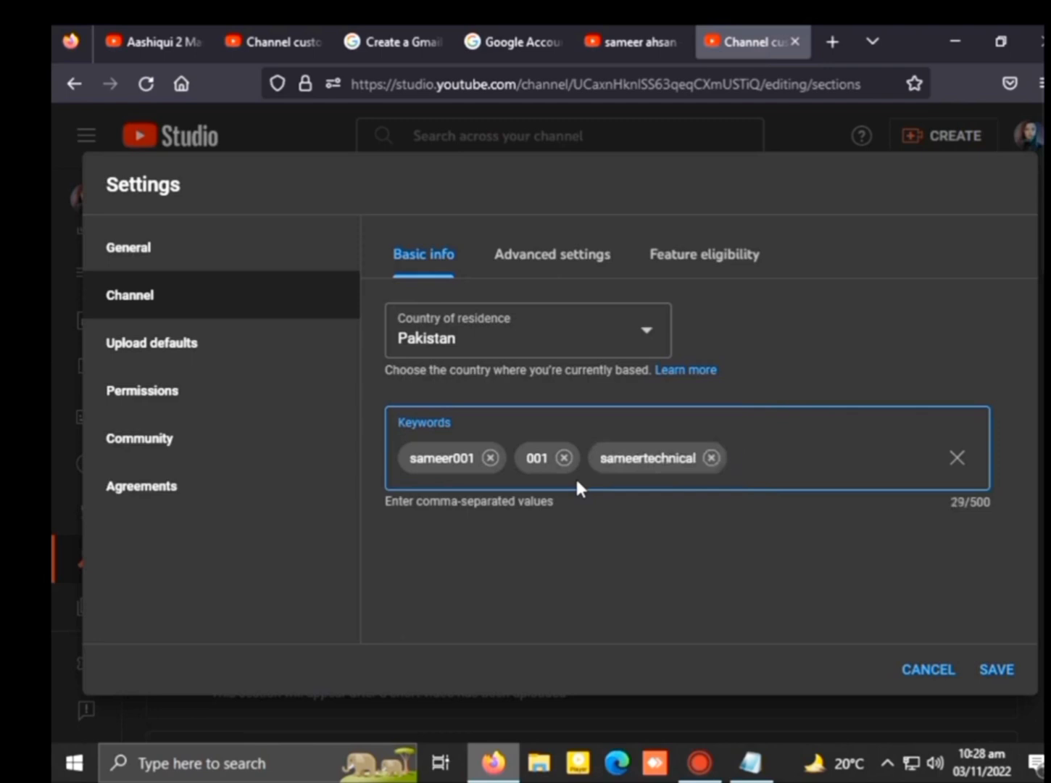
pyautogui.write(',technicalsameer')
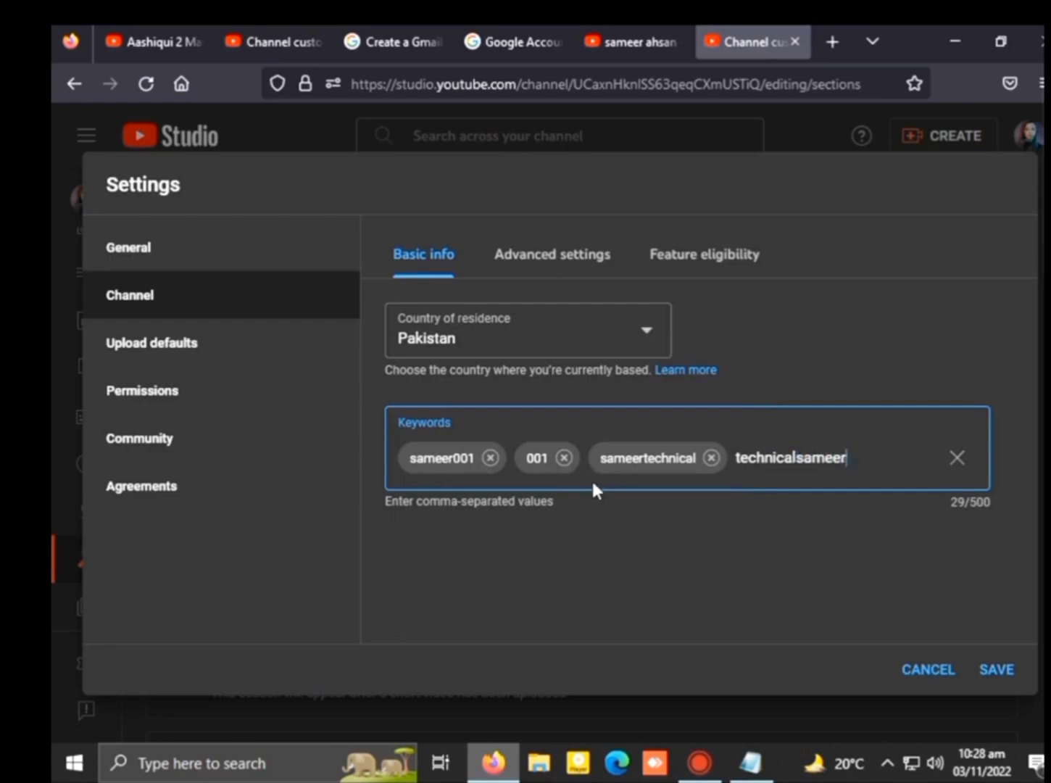
pyautogui.press('Return')
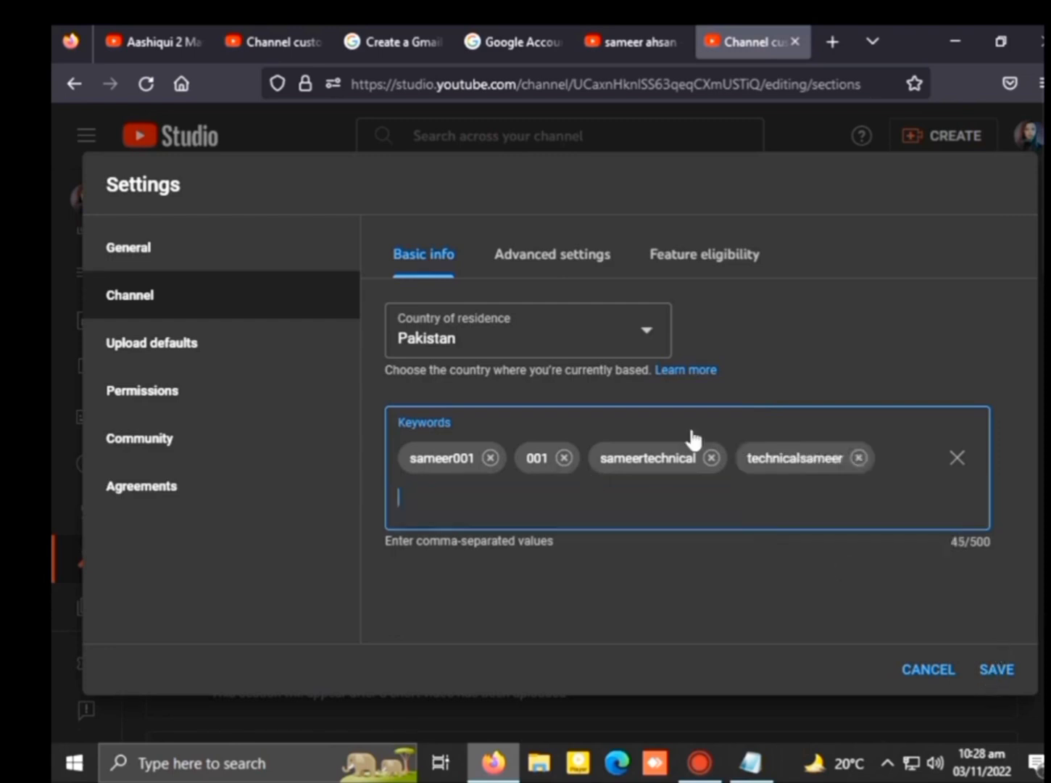
pyautogui.click(605, 266)
pyautogui.click(395, 527)
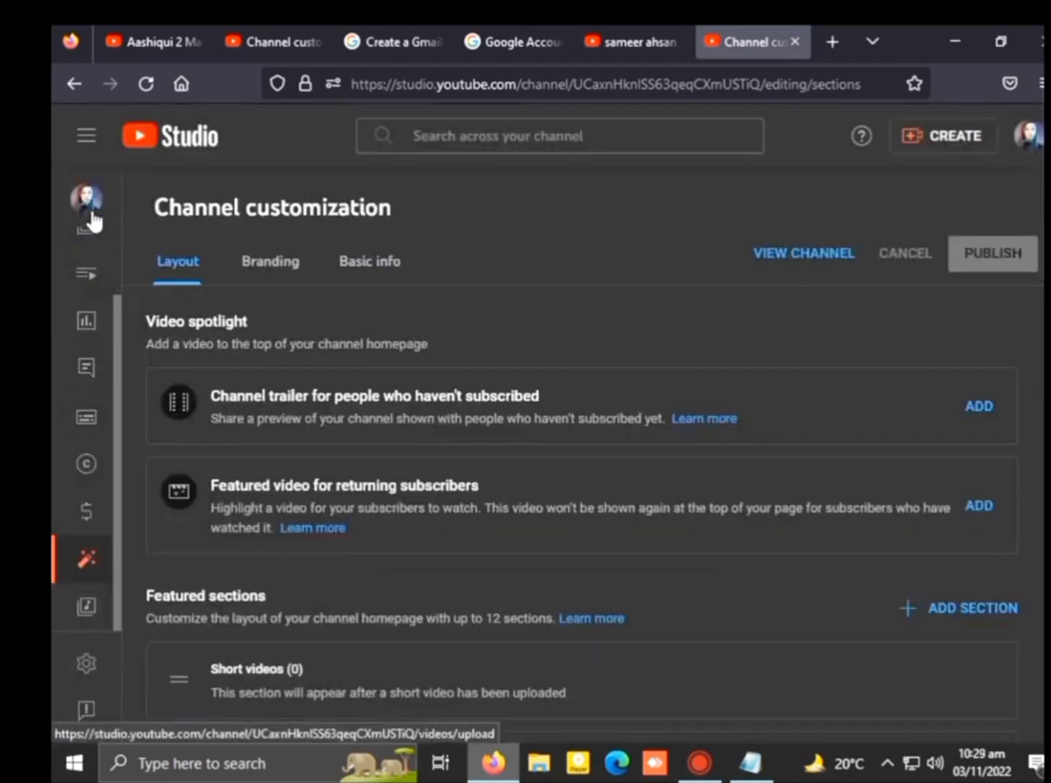
# Step: Open the advanced upload defaults in Studio settings and keep the Standard YouTube License
pyautogui.click(81, 661)
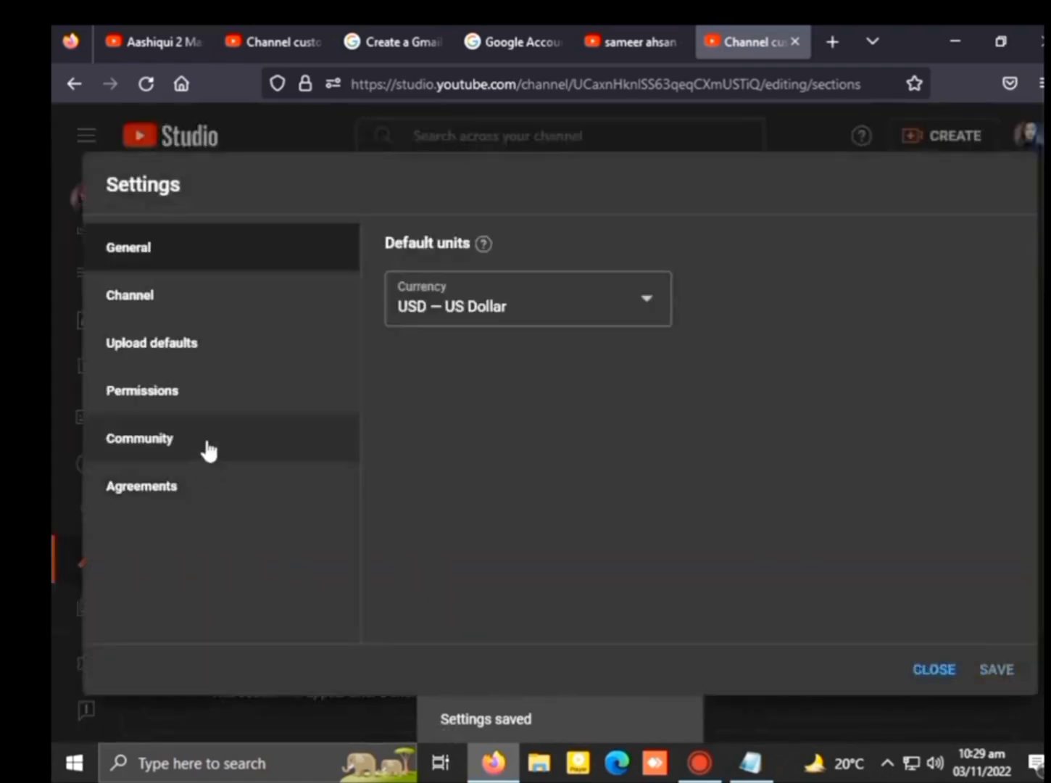
pyautogui.click(152, 357)
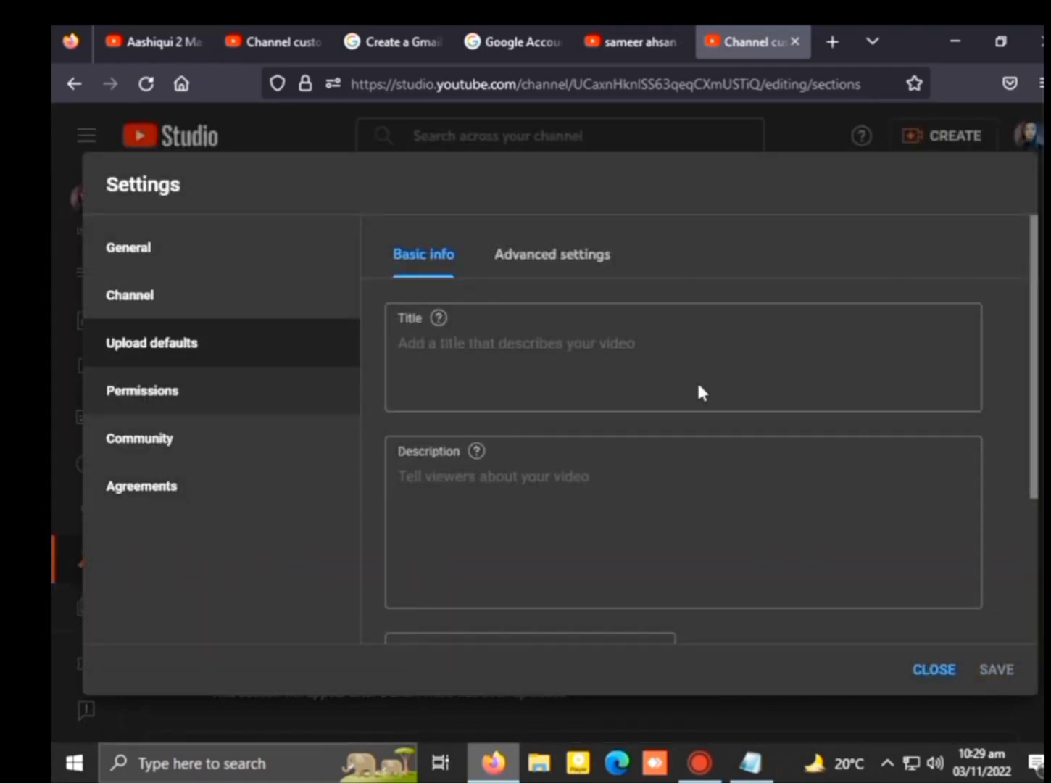
pyautogui.click(467, 354)
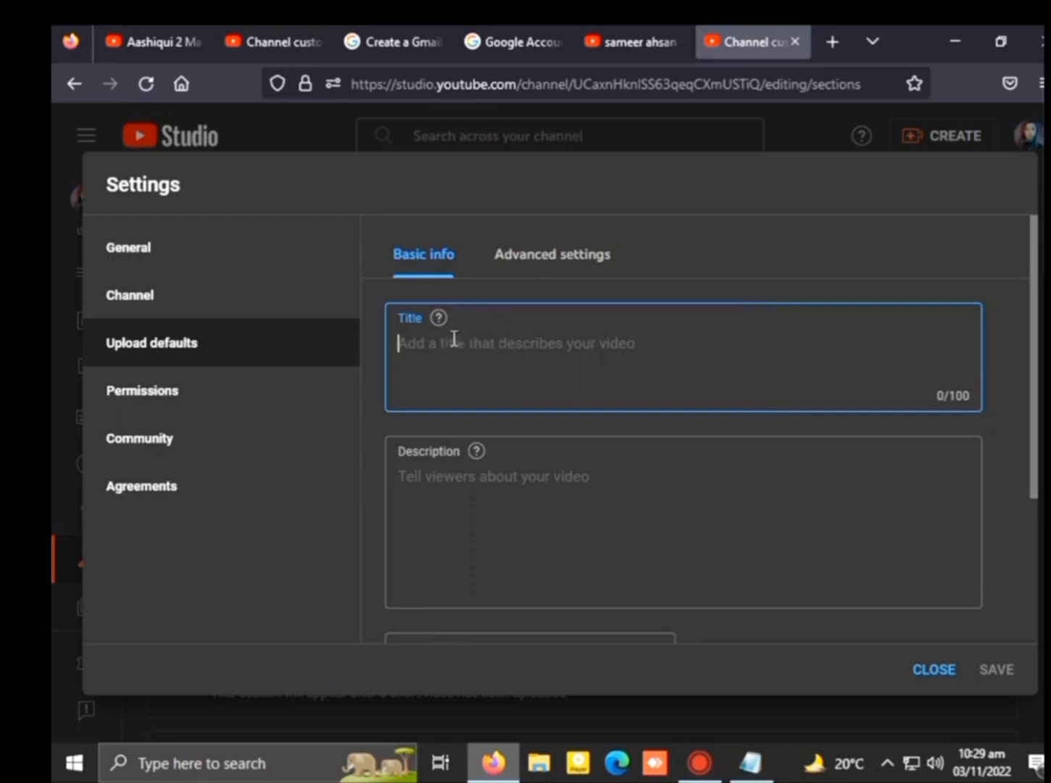
pyautogui.click(549, 261)
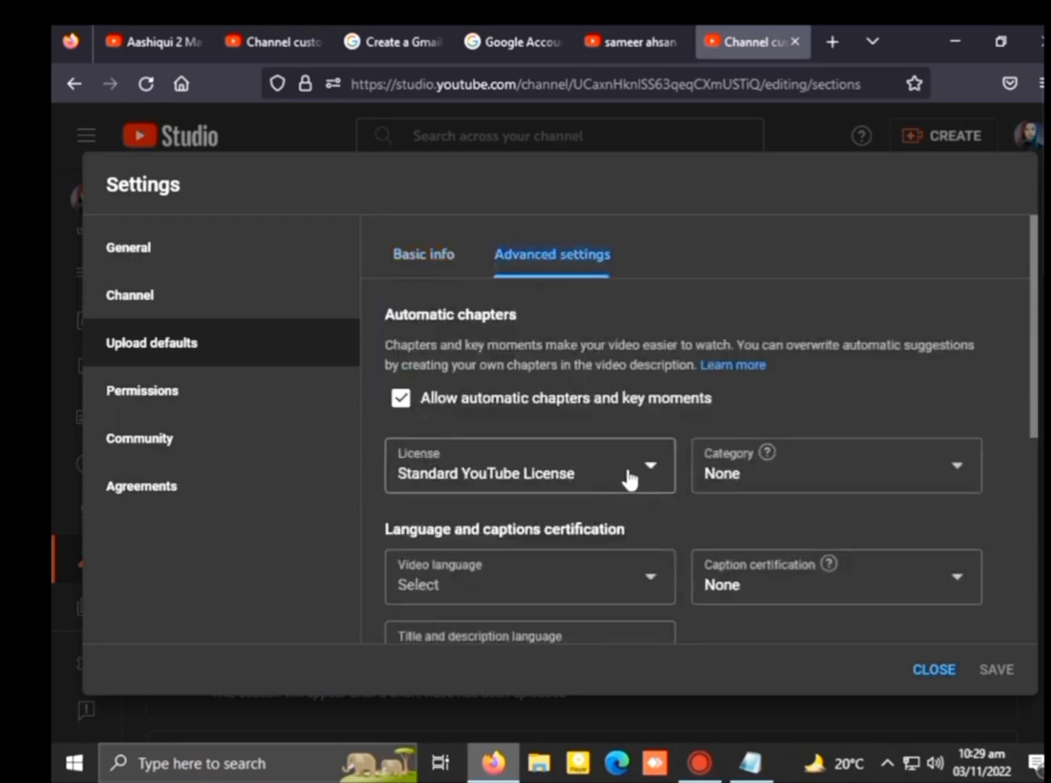
pyautogui.click(649, 469)
pyautogui.click(564, 472)
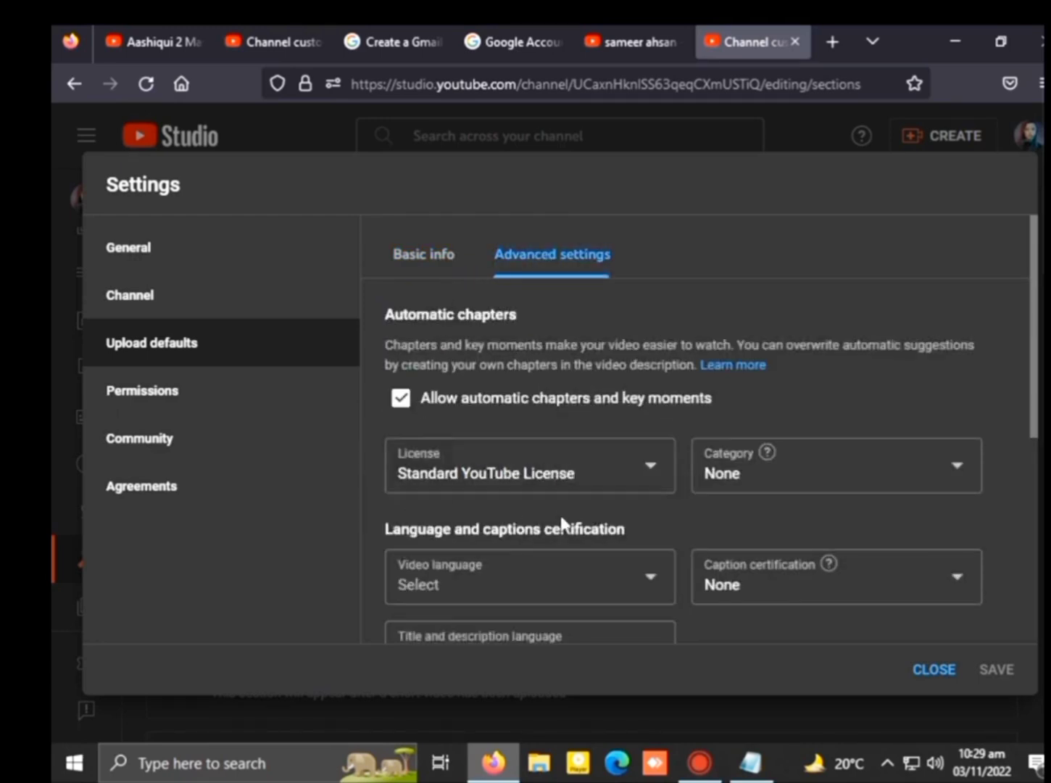
# Step: Set the default video language to Urdu
pyautogui.scroll(-2, 556, 521)
pyautogui.click(497, 450)
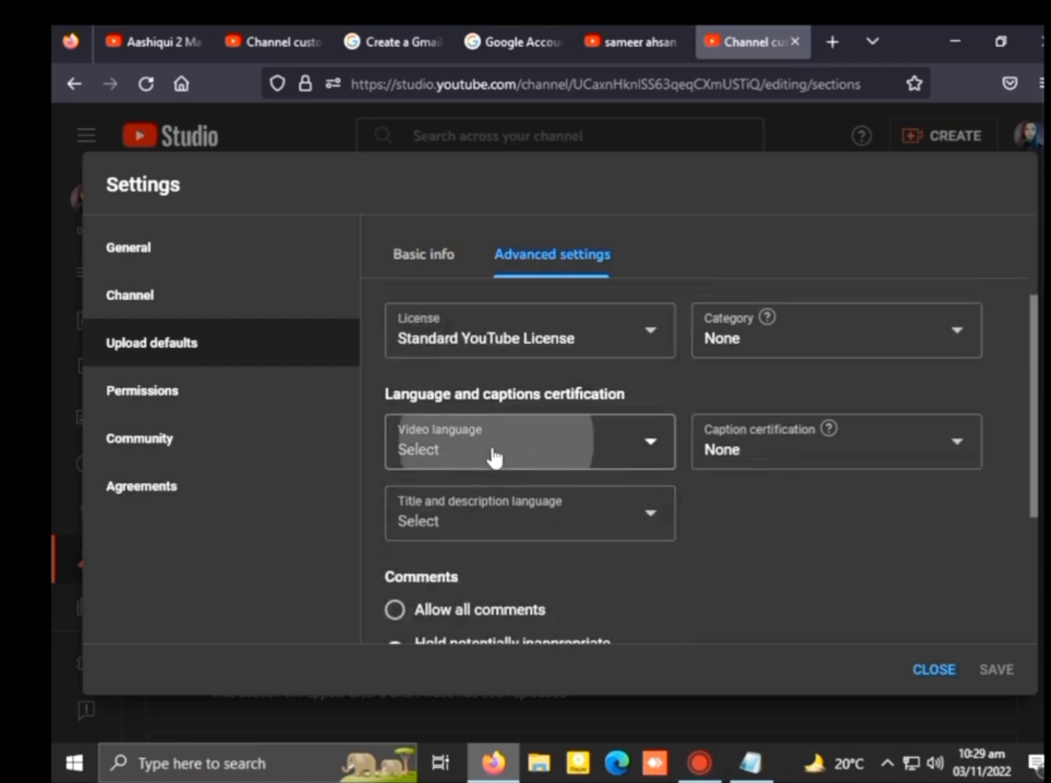
pyautogui.scroll(-10, 478, 436)
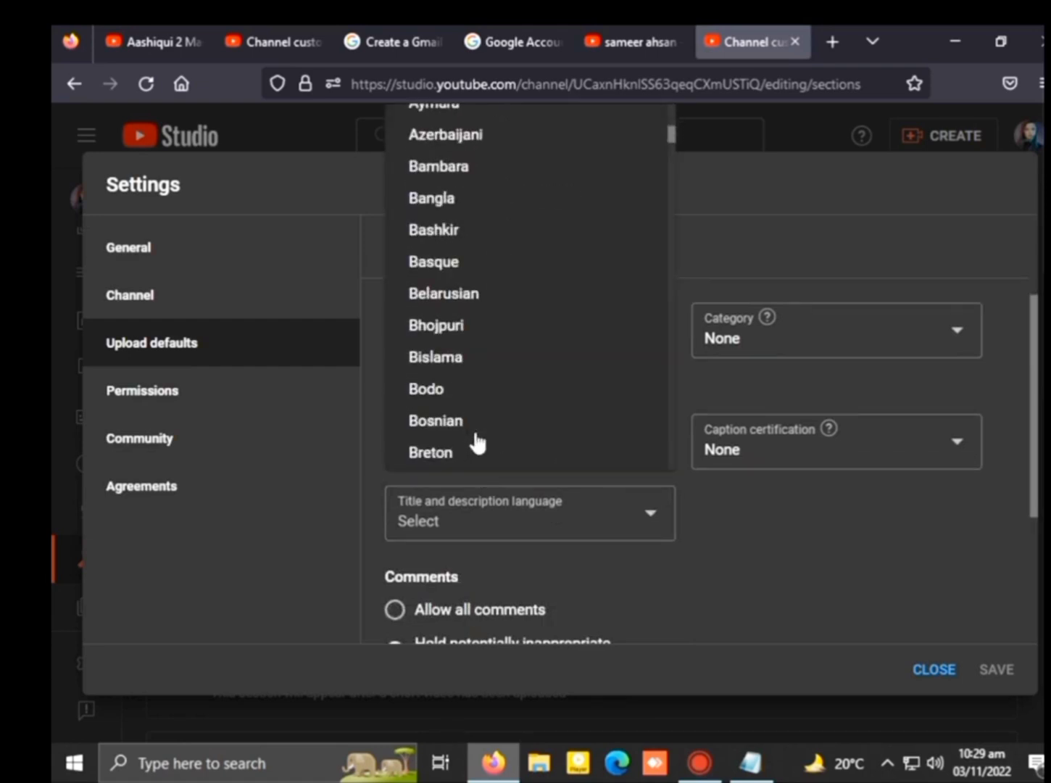
pyautogui.scroll(-2, 476, 440)
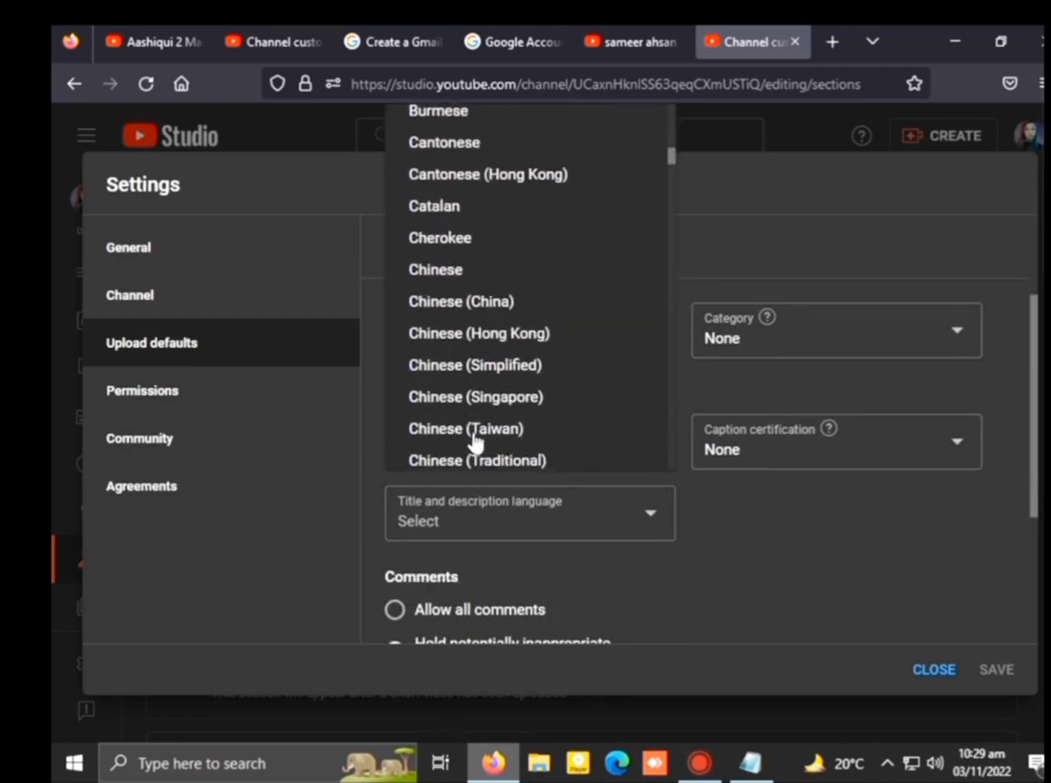
pyautogui.scroll(-15, 469, 411)
pyautogui.scroll(-20, 462, 413)
pyautogui.scroll(-15, 457, 415)
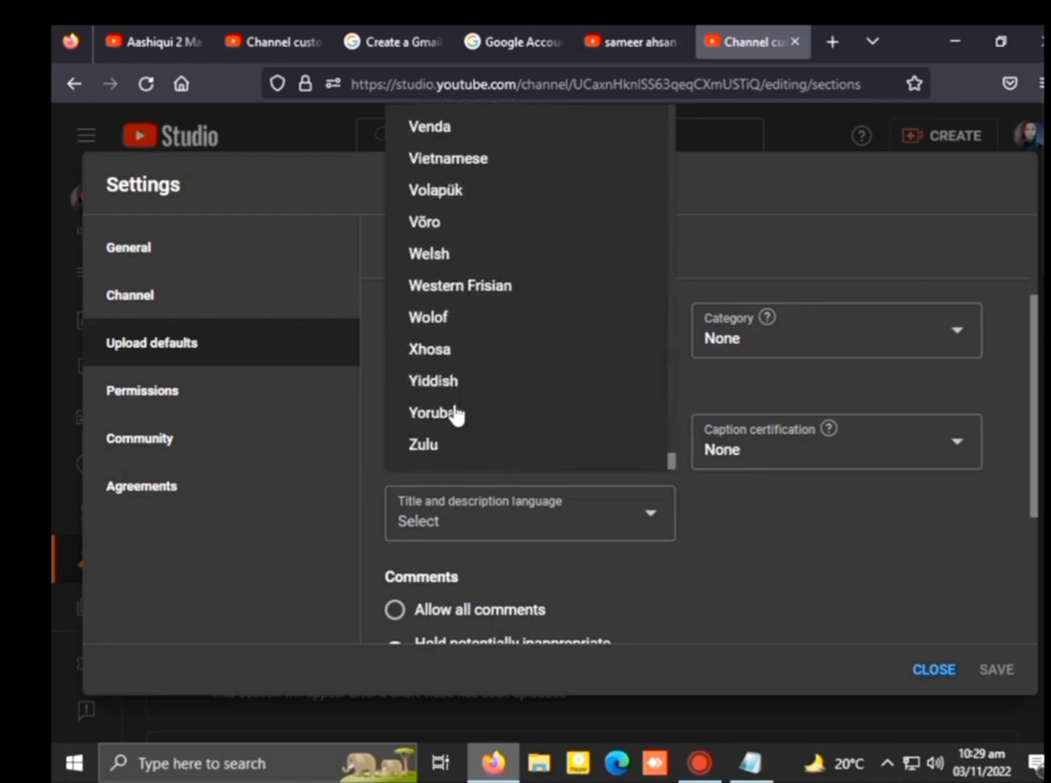
pyautogui.scroll(7, 442, 436)
pyautogui.scroll(-1, 428, 243)
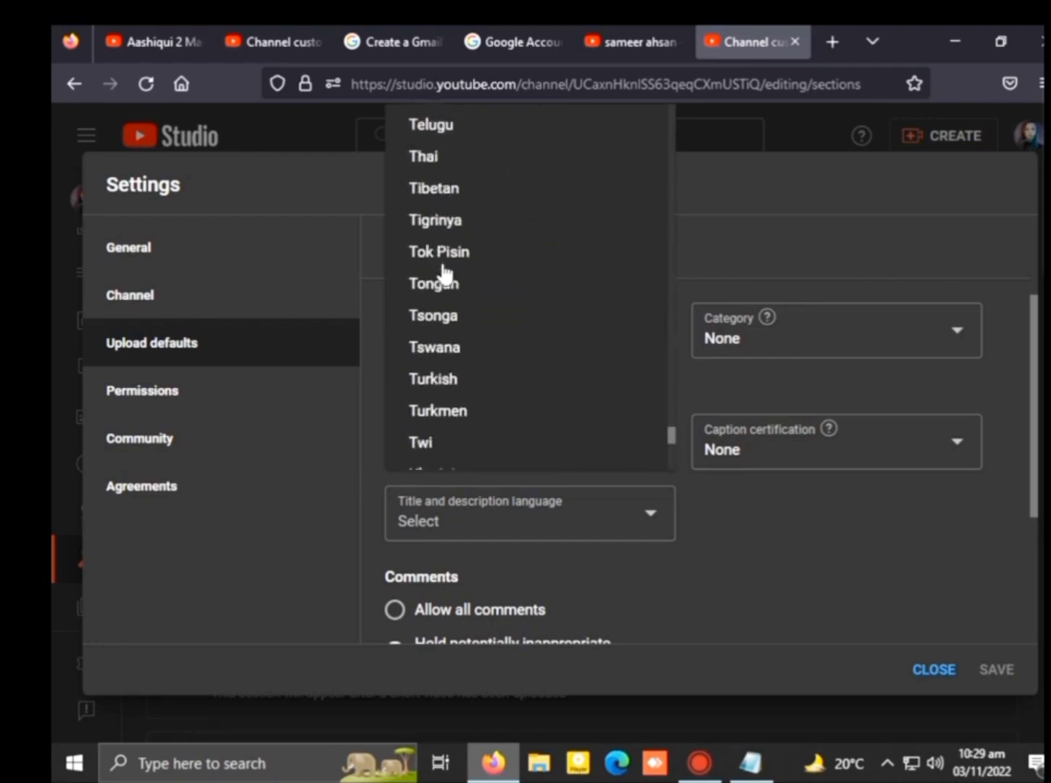
pyautogui.scroll(-4, 442, 273)
pyautogui.click(475, 164)
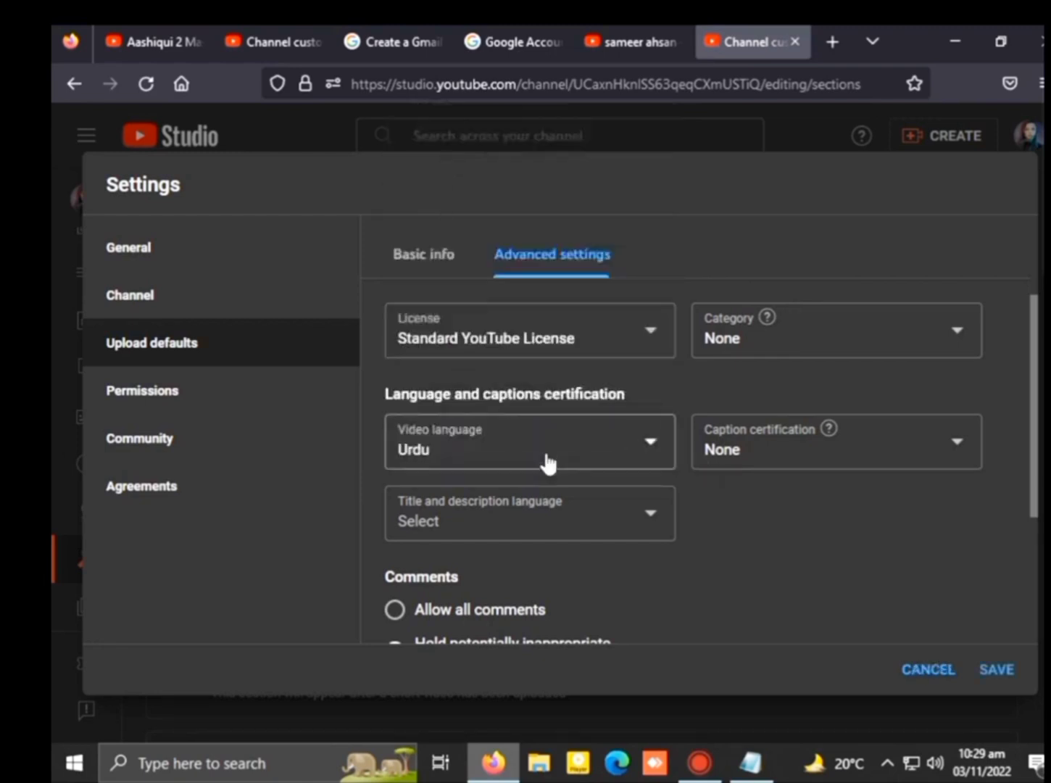
# Step: Set the title and description language to English (United Kingdom) and allow all comments
pyautogui.scroll(-2, 637, 516)
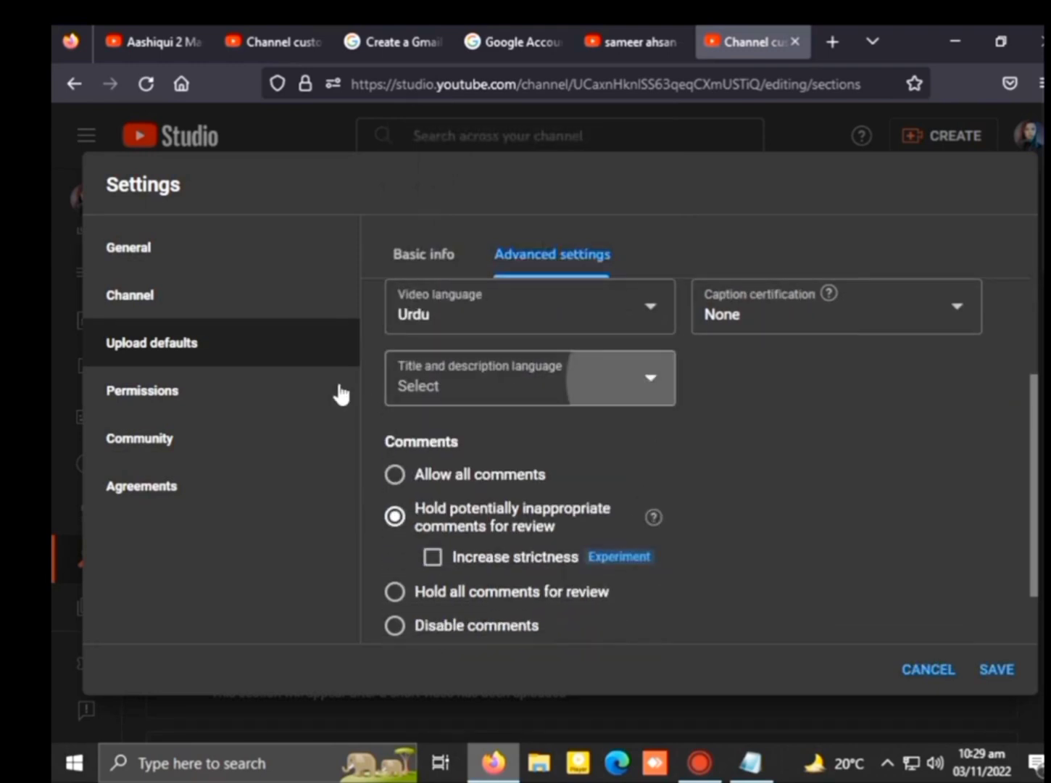
pyautogui.click(472, 388)
pyautogui.scroll(-10, 475, 463)
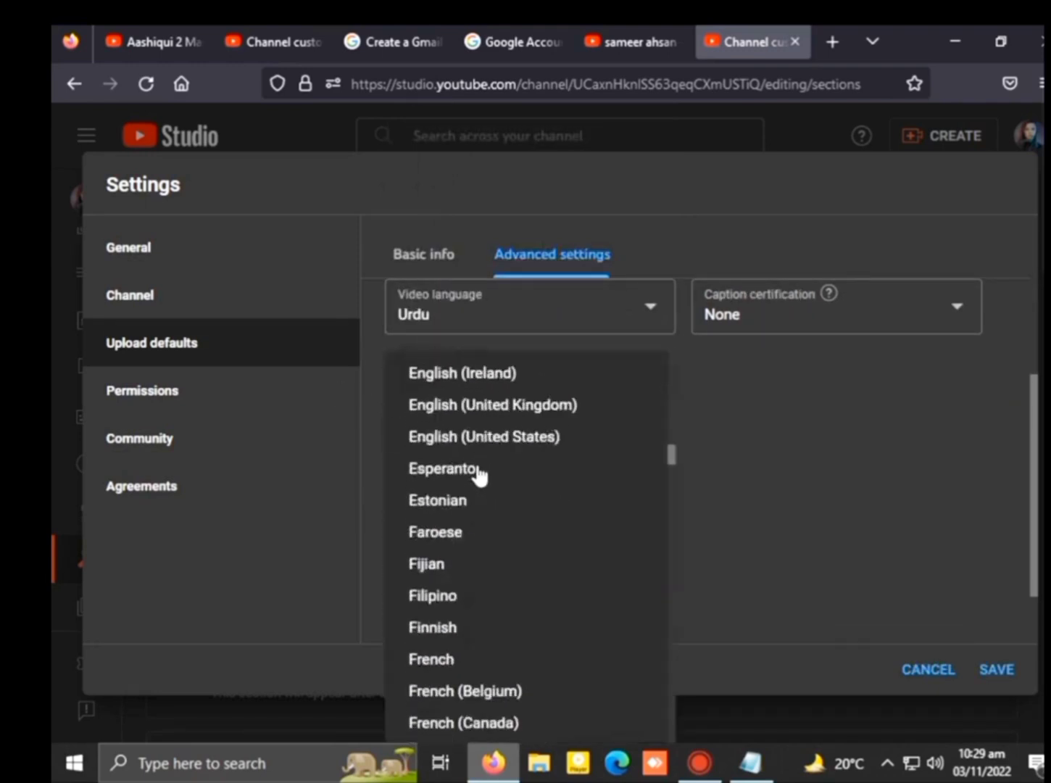
pyautogui.click(465, 407)
pyautogui.click(393, 475)
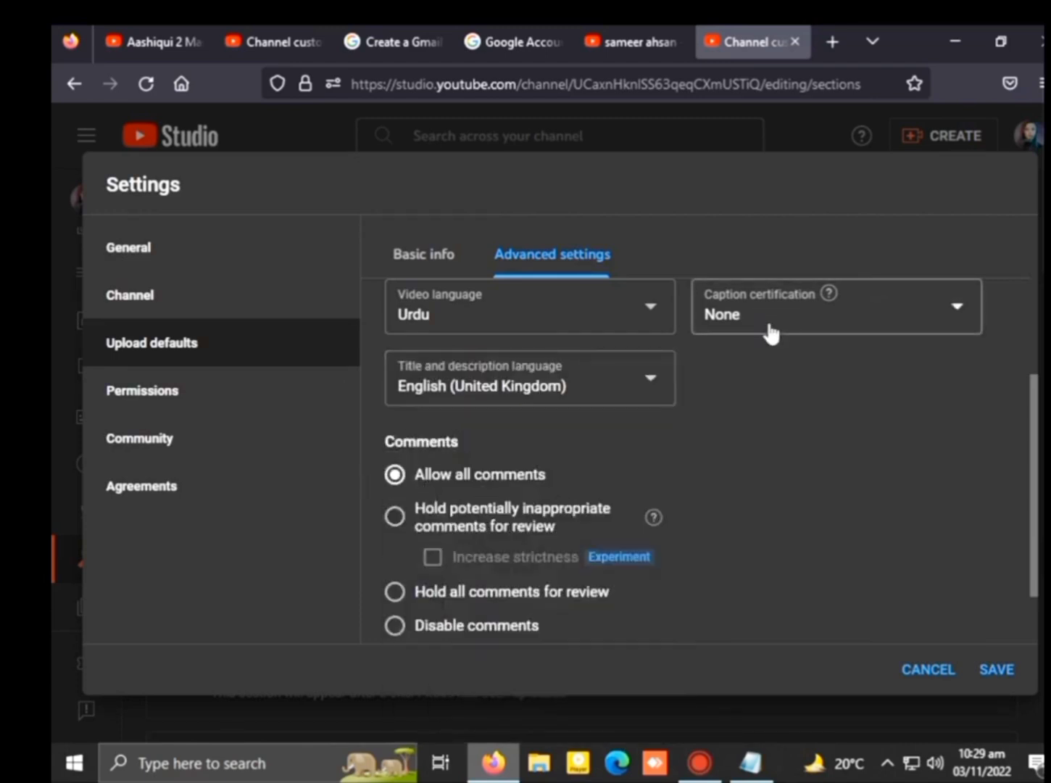
# Step: Certify captions as never aired on U.S. television and save the upload defaults
pyautogui.click(949, 314)
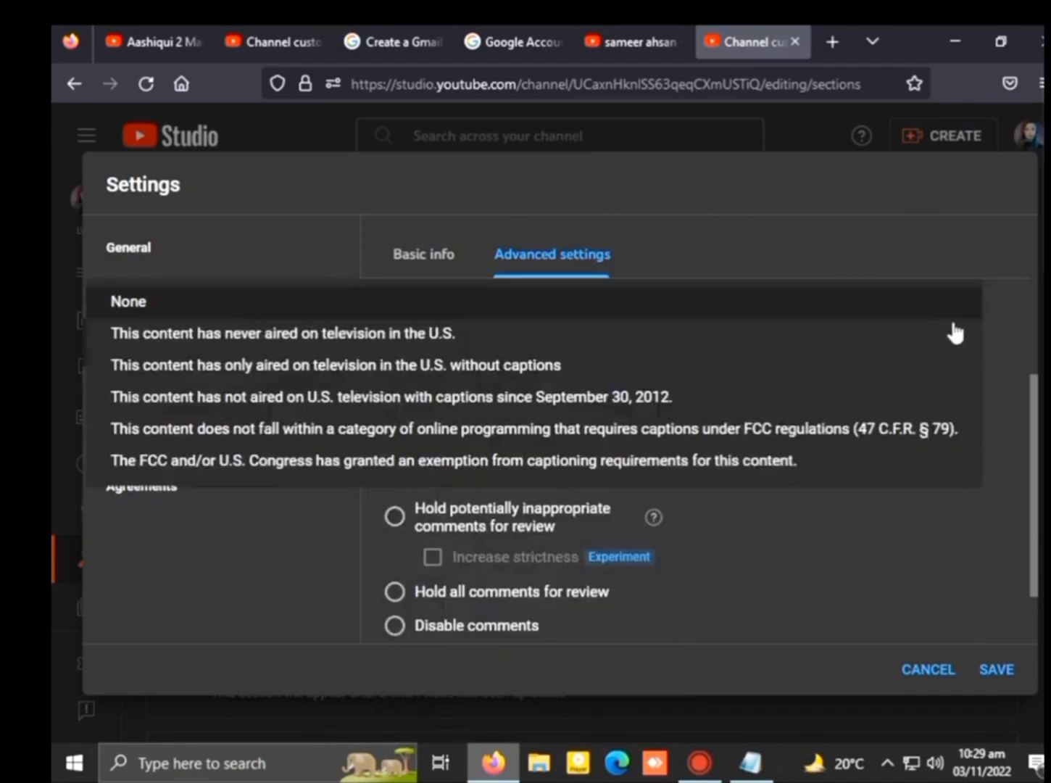
pyautogui.click(435, 337)
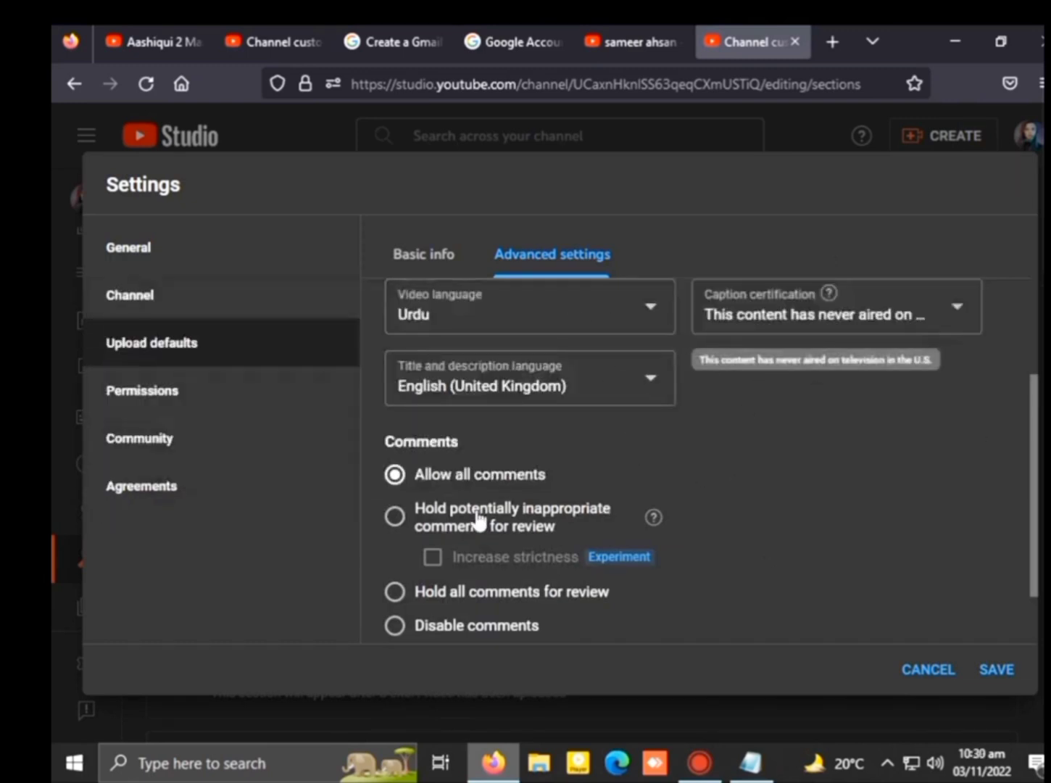
pyautogui.scroll(5, 494, 530)
pyautogui.scroll(-6, 500, 580)
pyautogui.scroll(7, 505, 520)
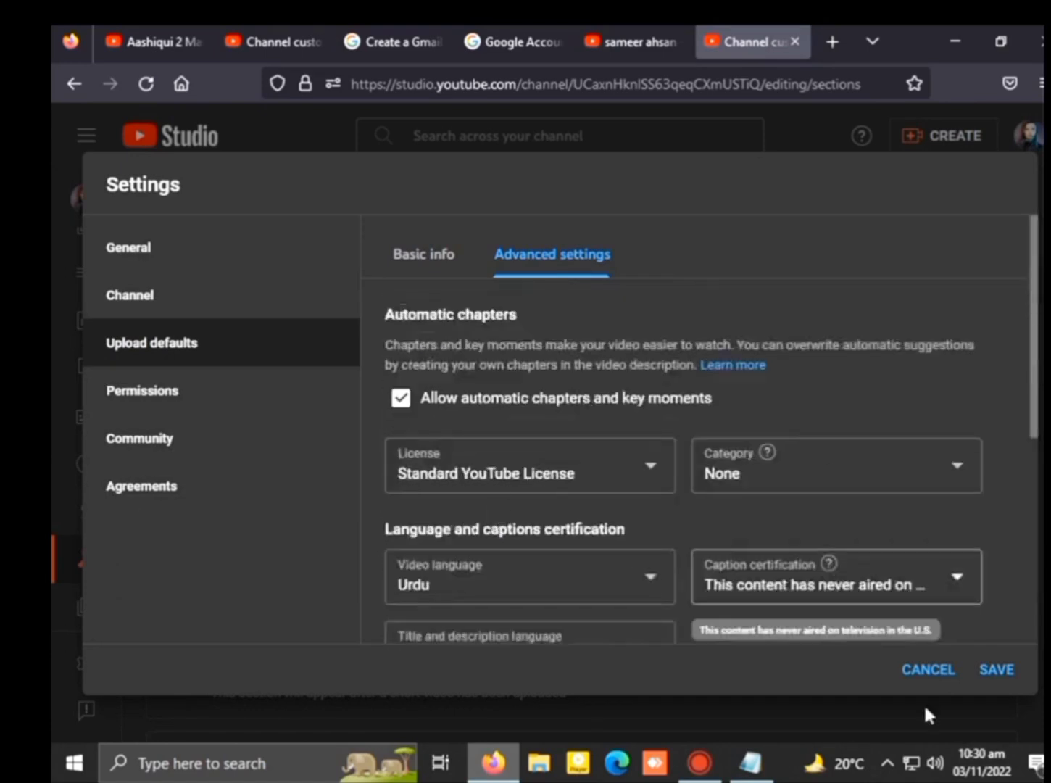
pyautogui.click(998, 670)
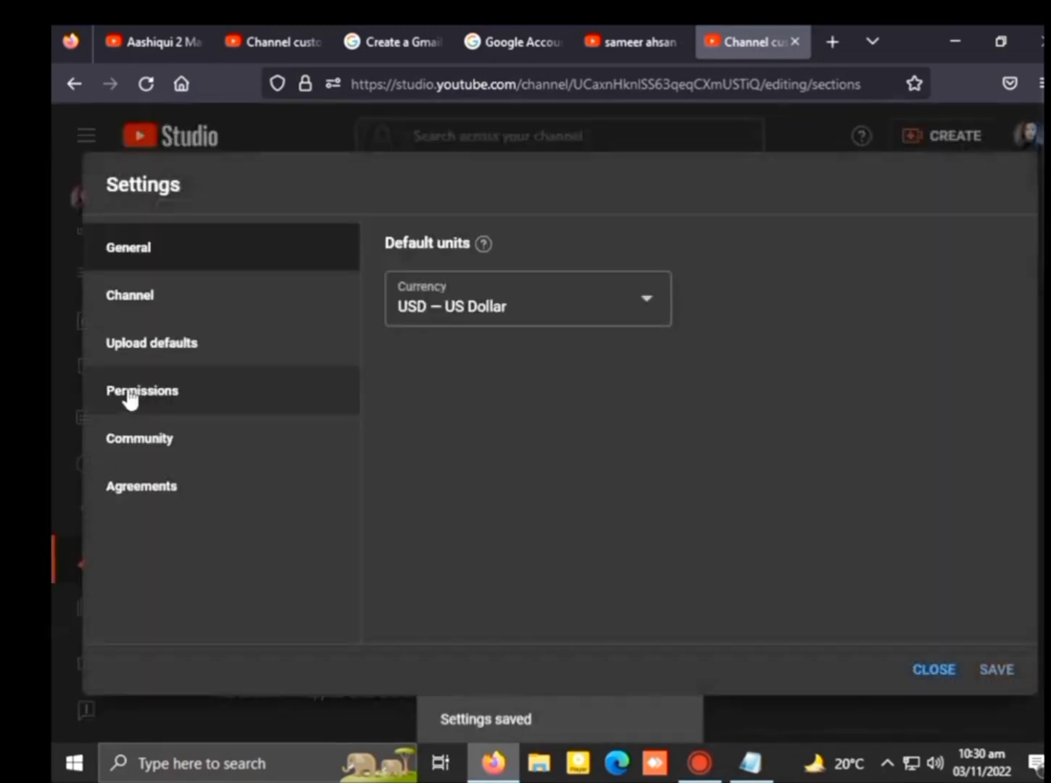
pyautogui.click(146, 441)
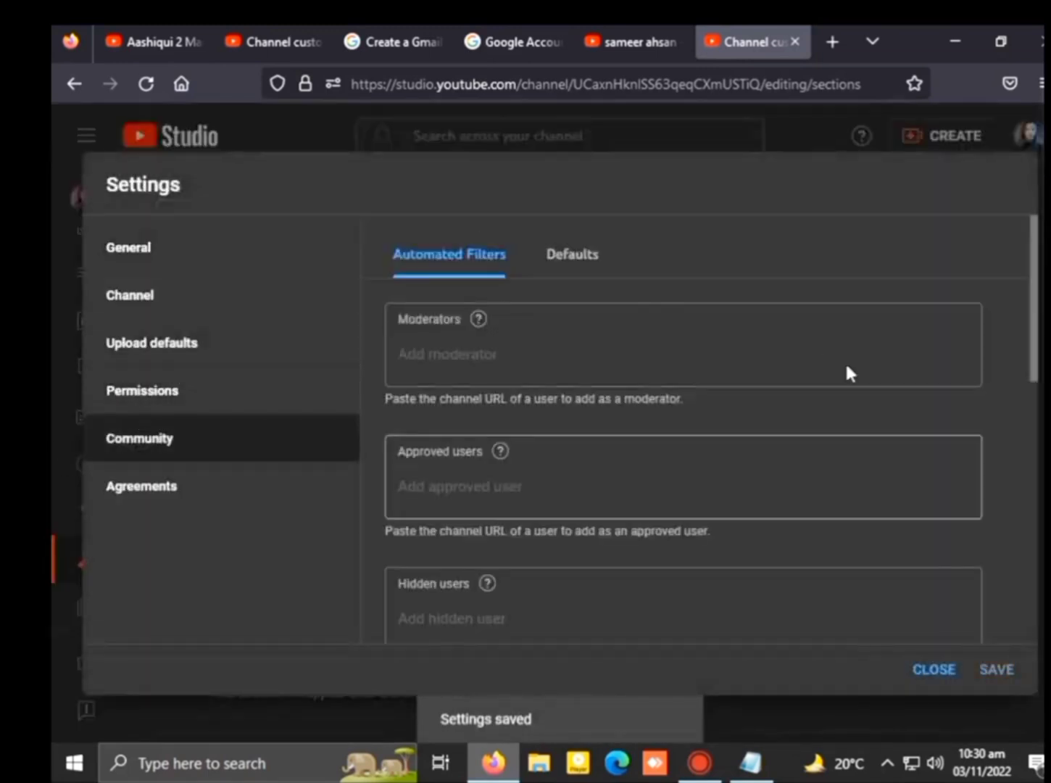
pyautogui.click(571, 261)
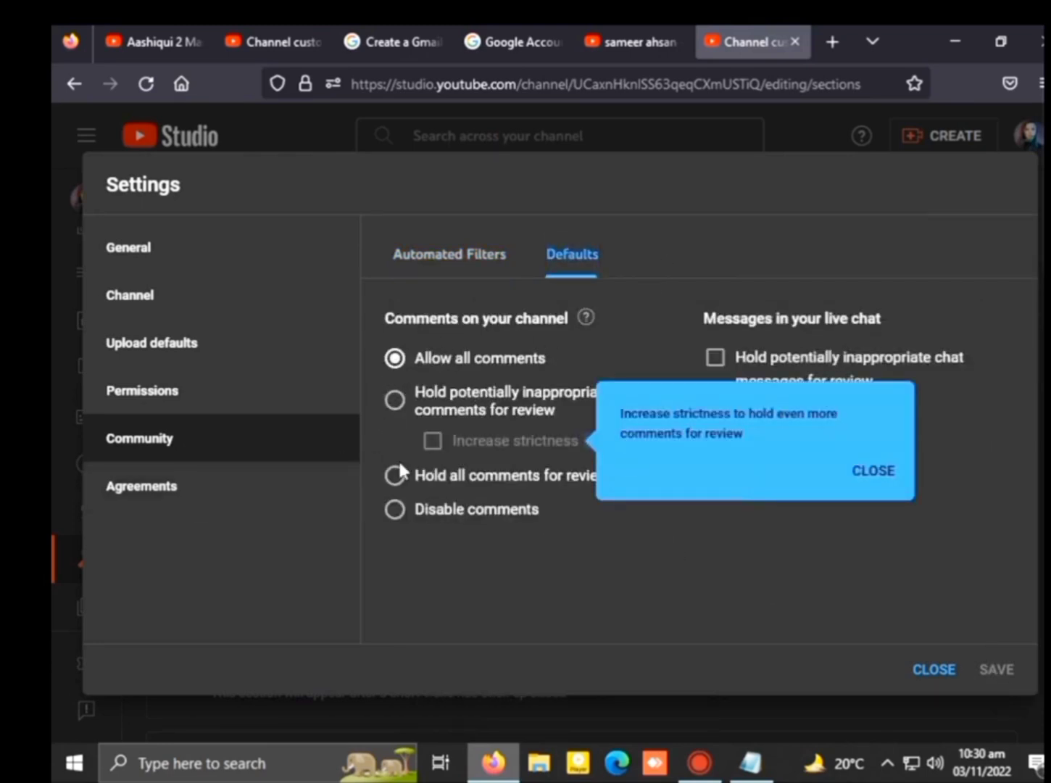
pyautogui.click(866, 482)
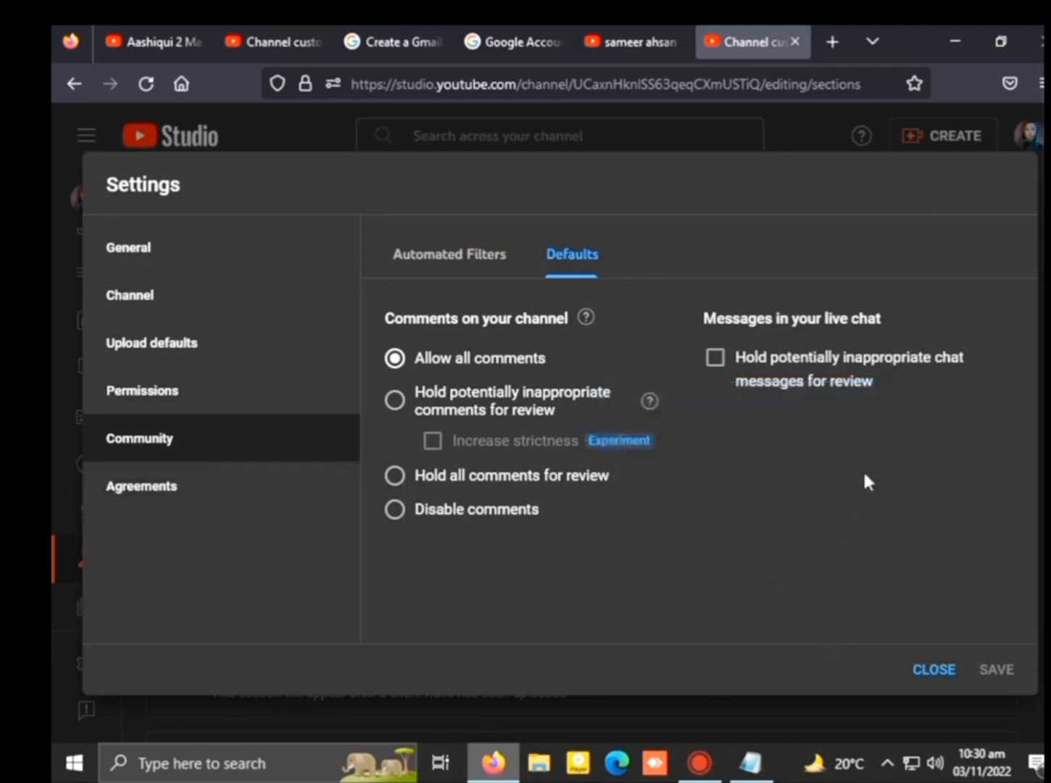
pyautogui.click(152, 493)
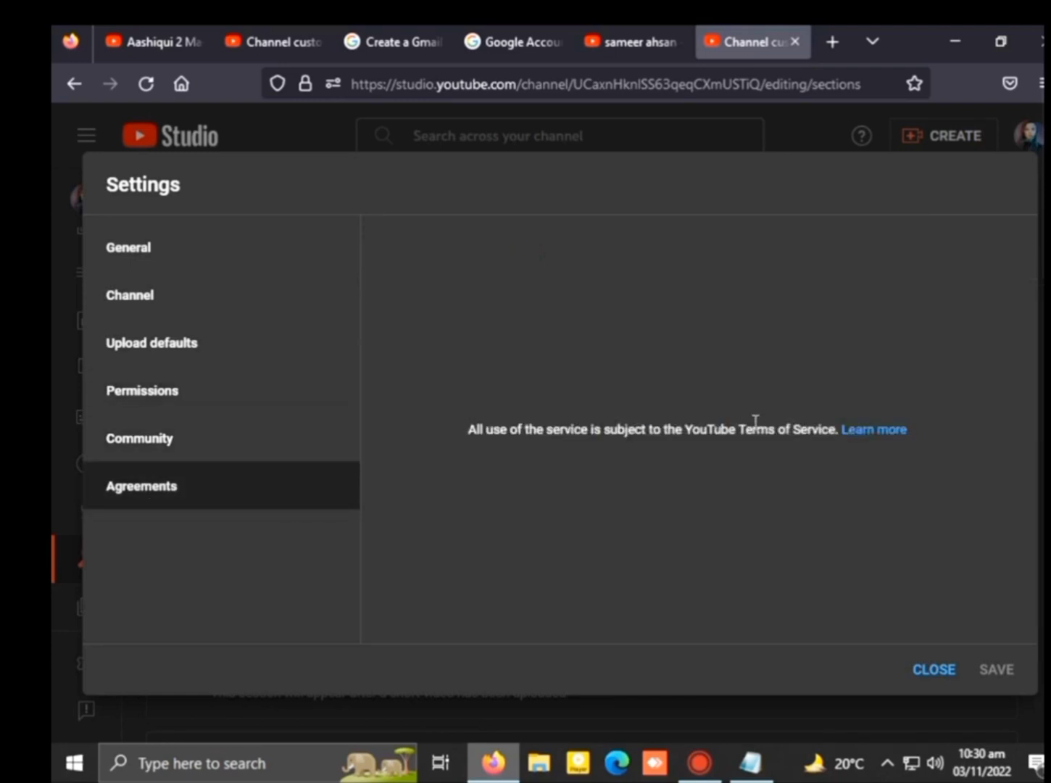
pyautogui.click(167, 288)
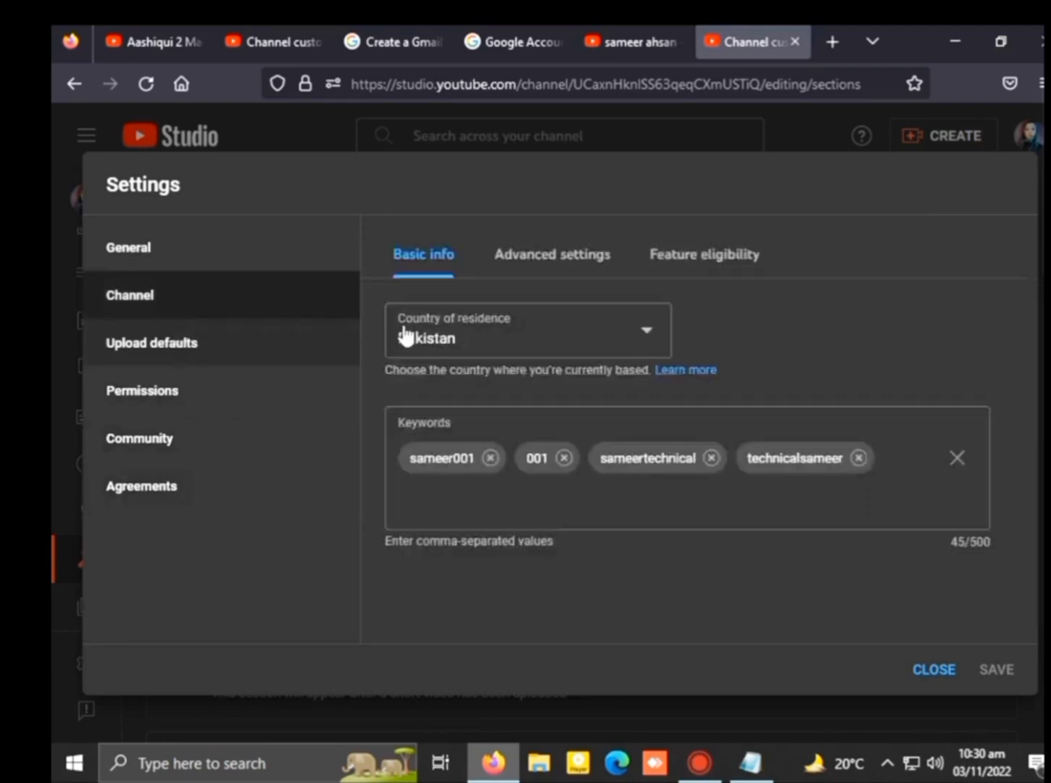
pyautogui.click(647, 340)
pyautogui.click(465, 342)
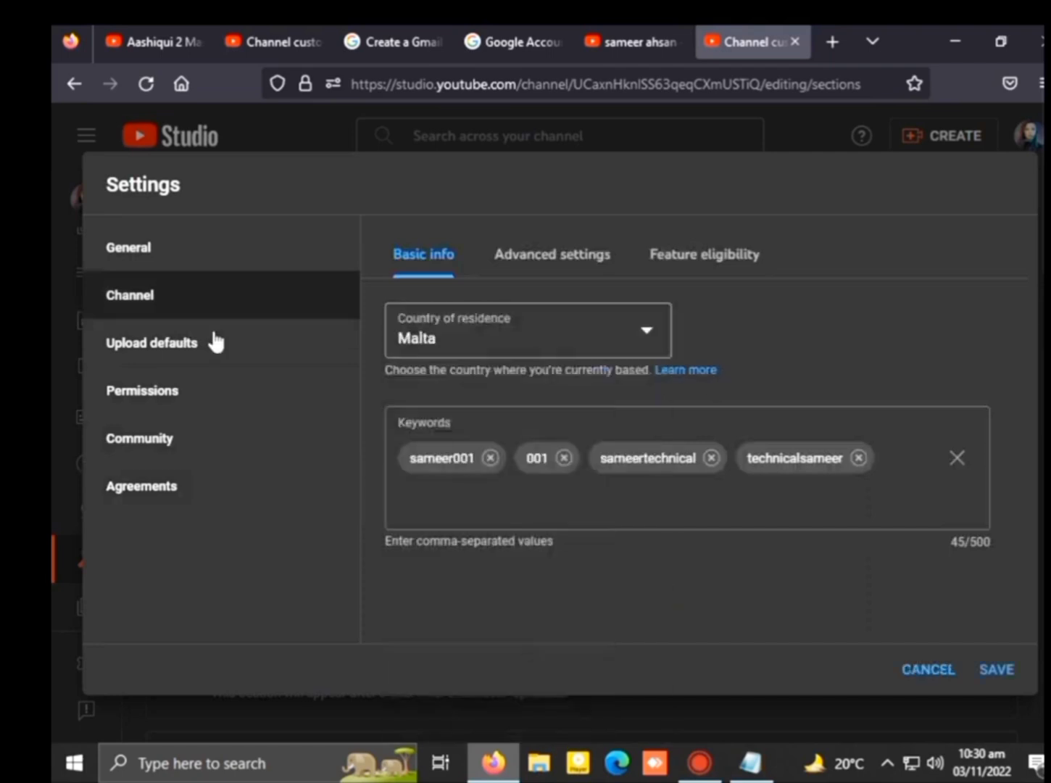
pyautogui.click(653, 332)
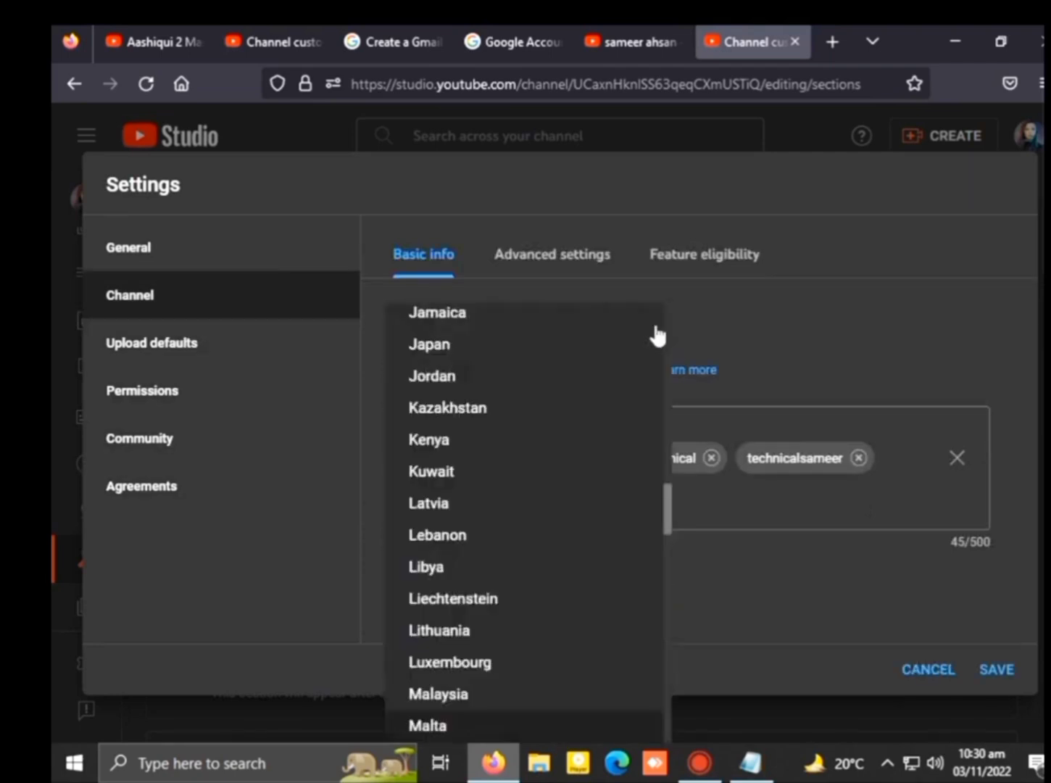
pyautogui.scroll(-3, 478, 525)
pyautogui.scroll(-6, 482, 536)
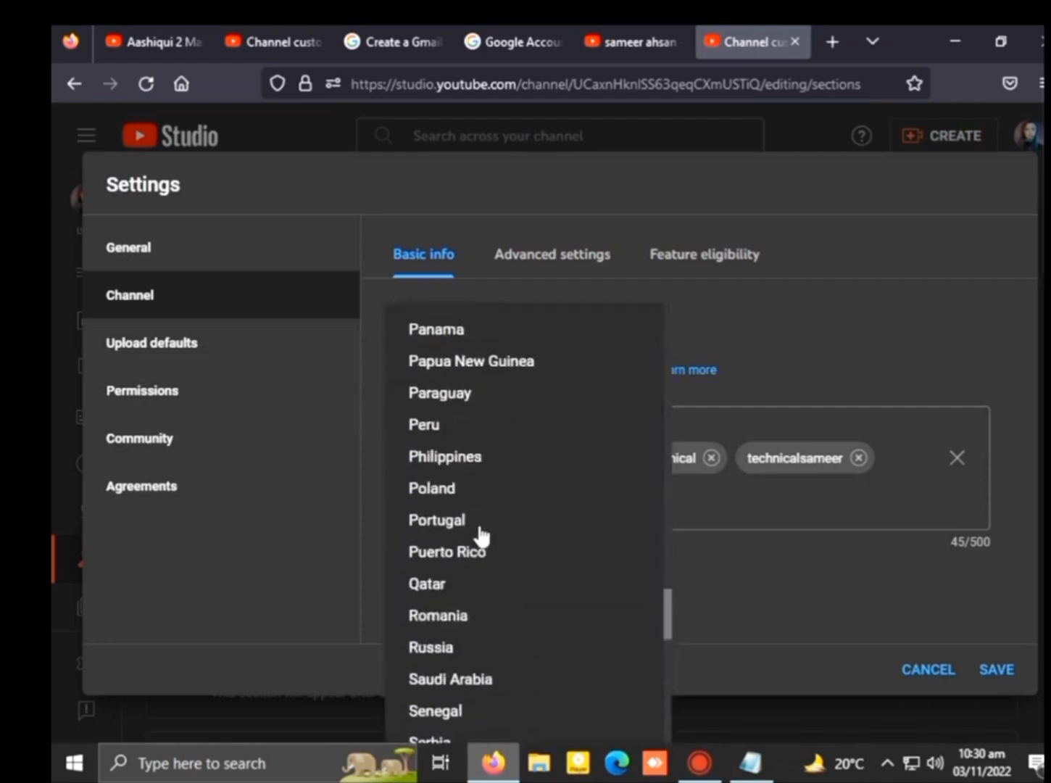
pyautogui.scroll(2, 482, 537)
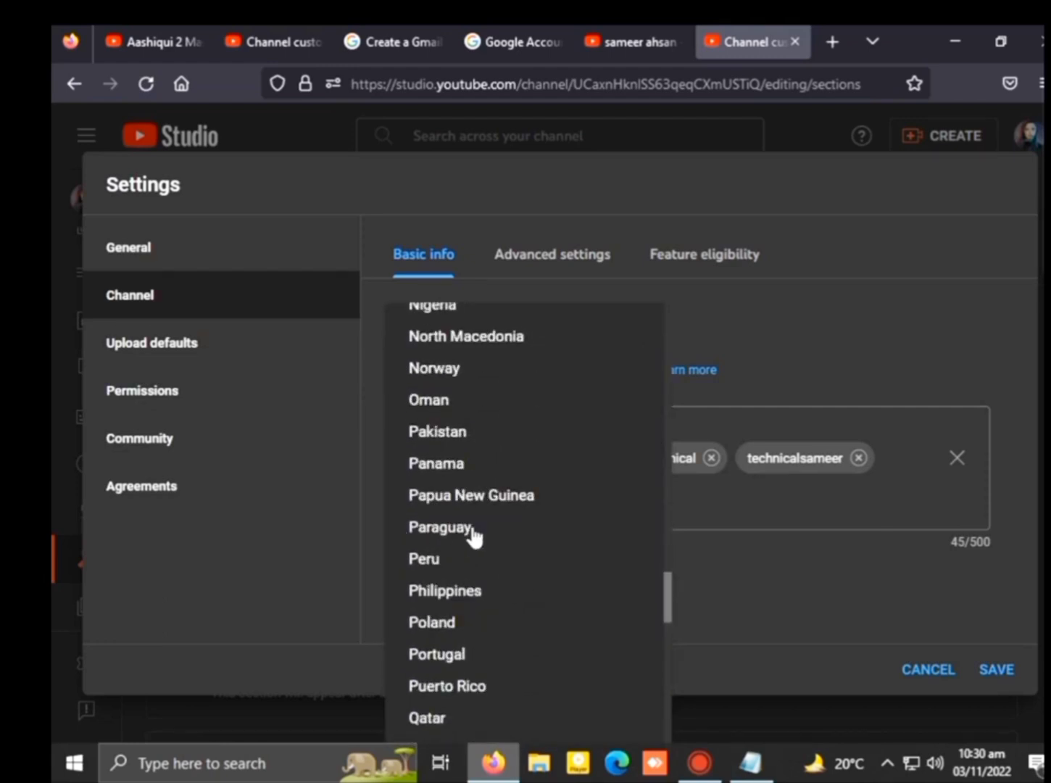
pyautogui.click(458, 434)
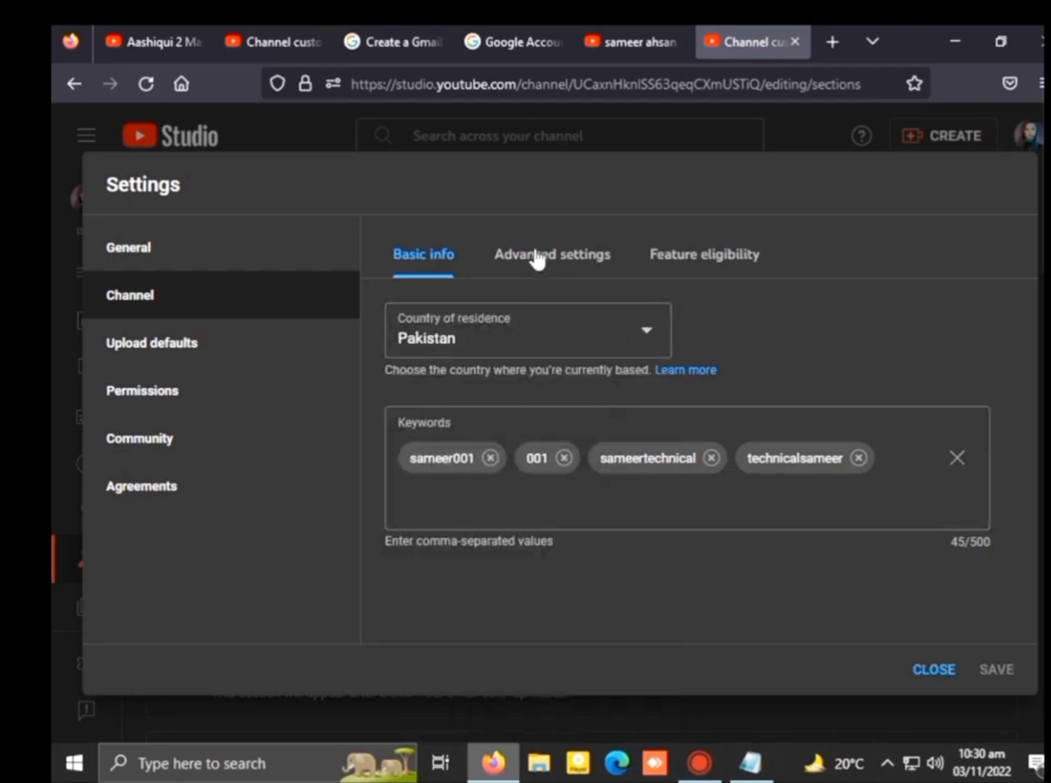
pyautogui.click(554, 258)
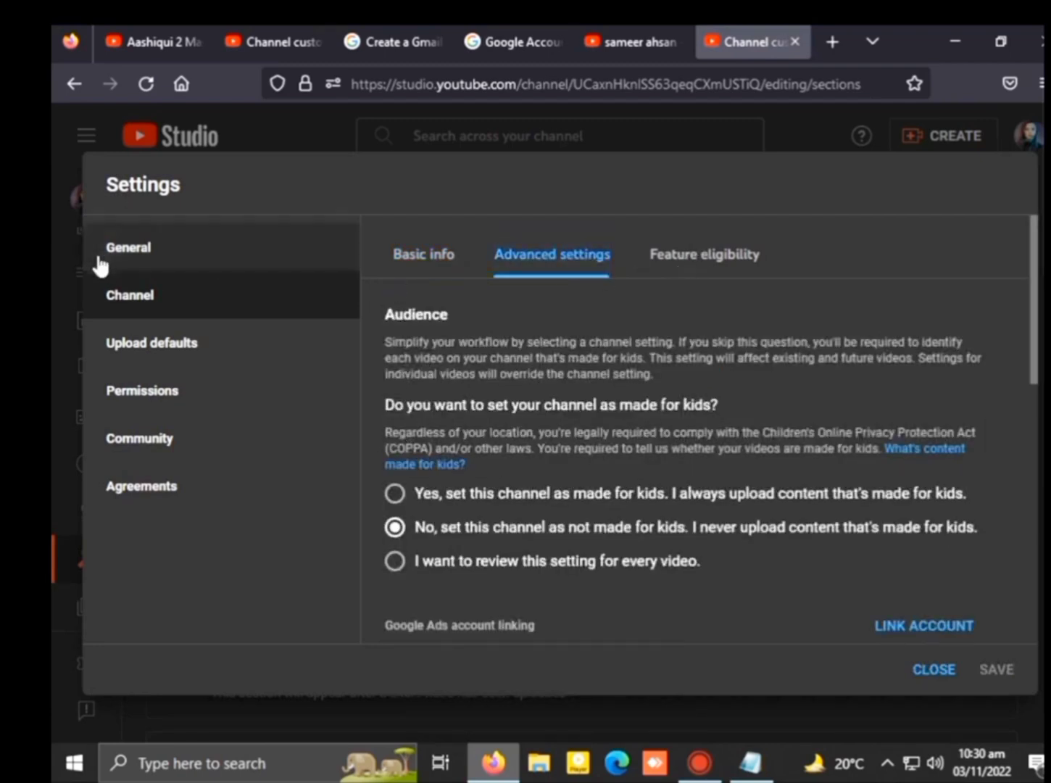
pyautogui.click(152, 395)
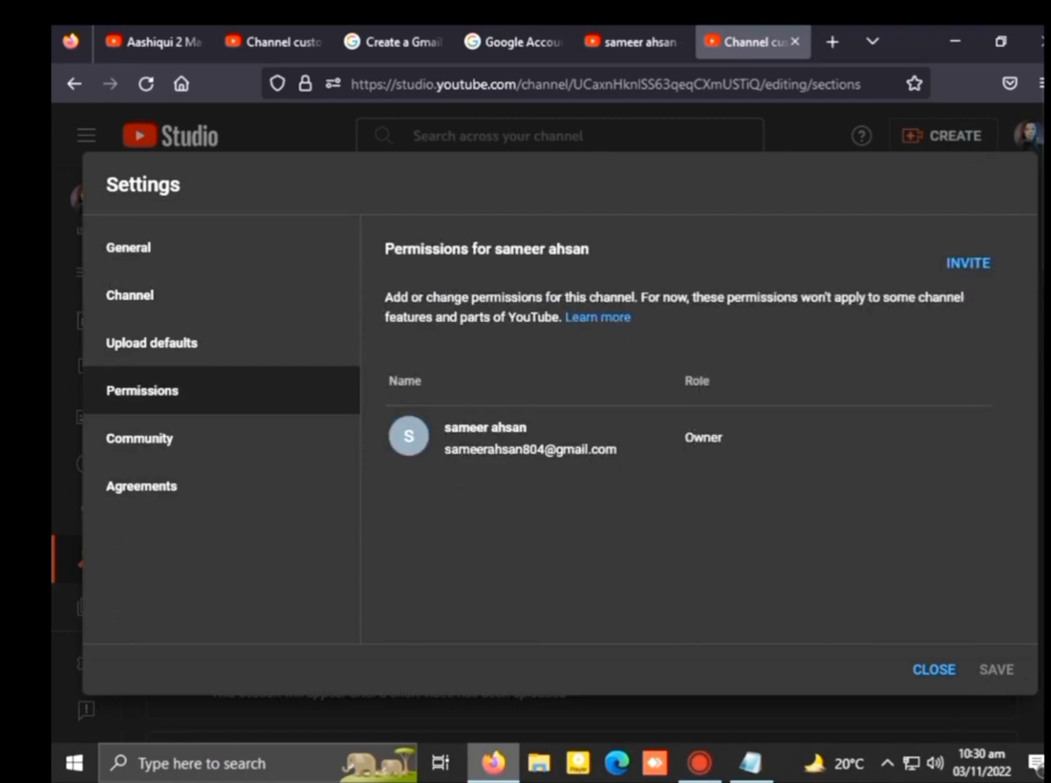
pyautogui.click(167, 252)
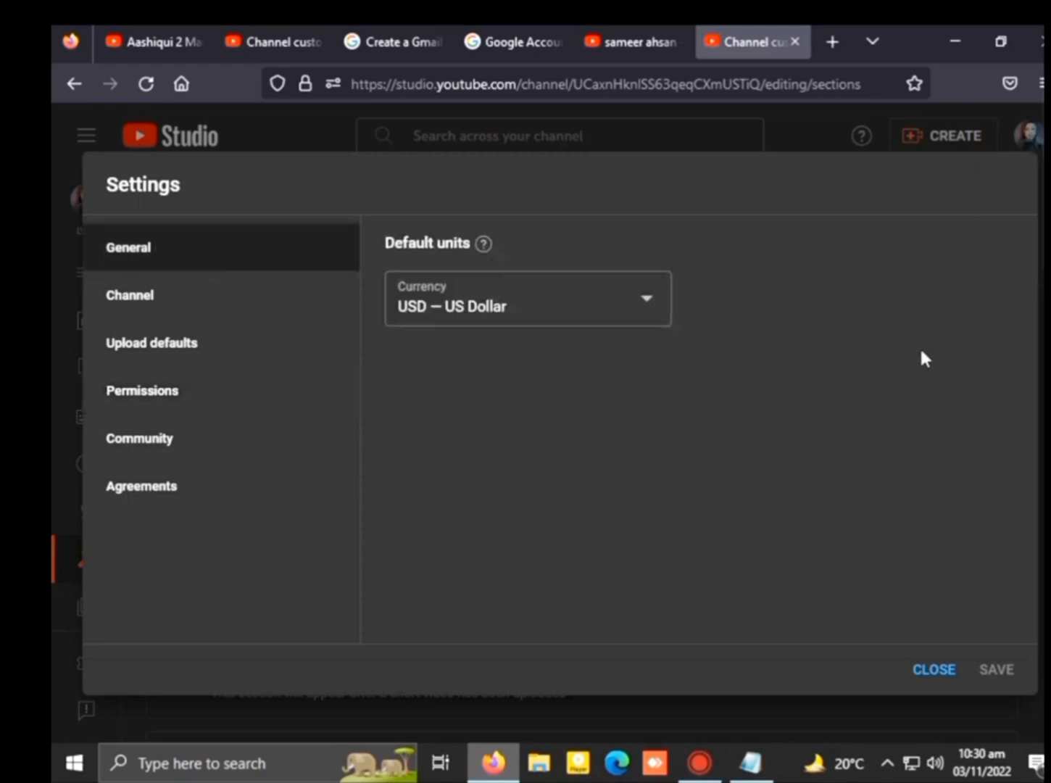
# Step: Close settings and request an email notification once the channel is eligible for monetization
pyautogui.click(934, 669)
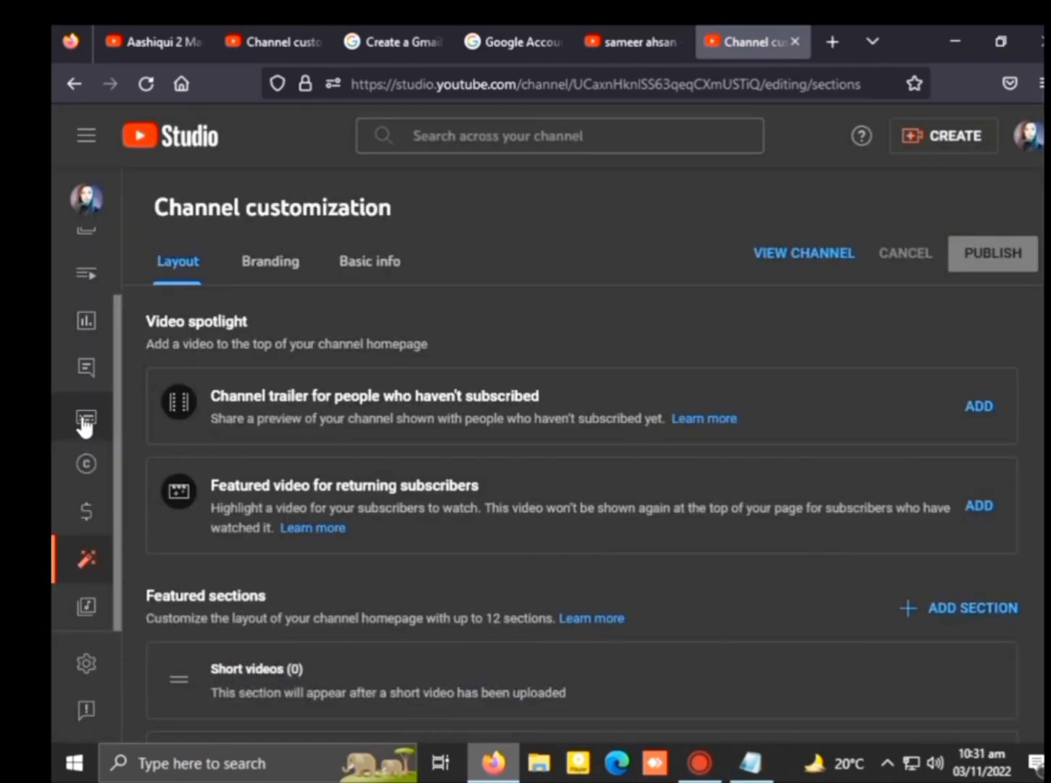
pyautogui.click(86, 519)
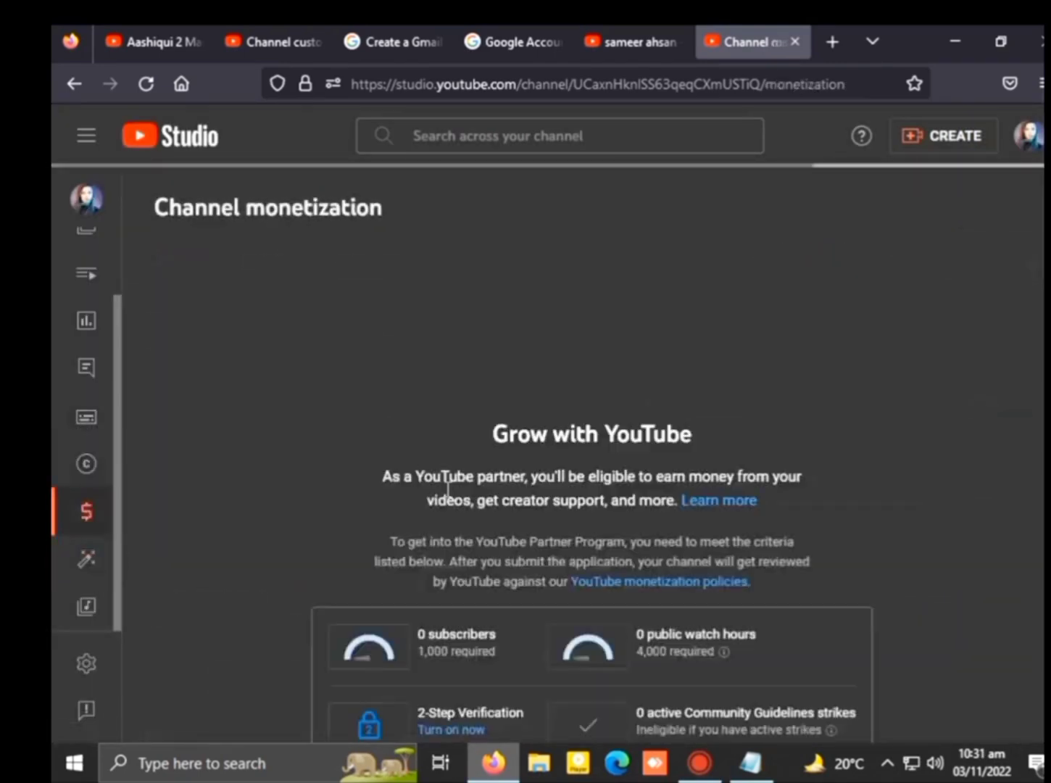
pyautogui.scroll(-2, 647, 522)
pyautogui.click(579, 697)
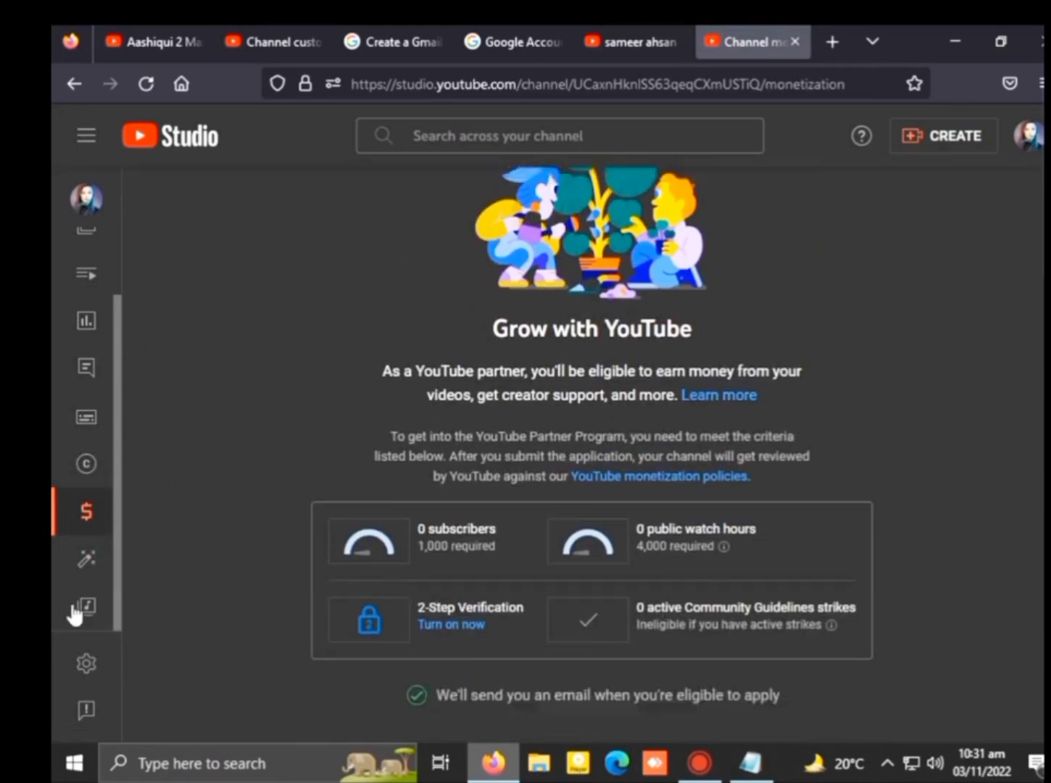
# Step: Open the channel's public page in a new tab from the profile picture
pyautogui.scroll(1, 99, 631)
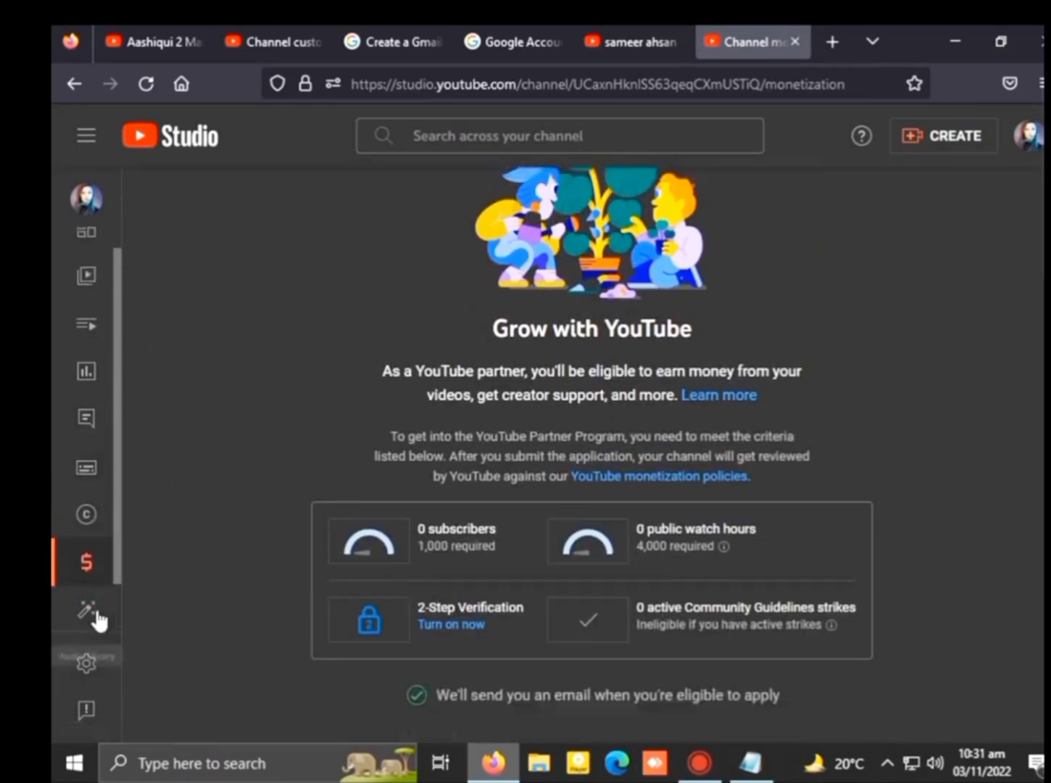
pyautogui.scroll(1, 98, 620)
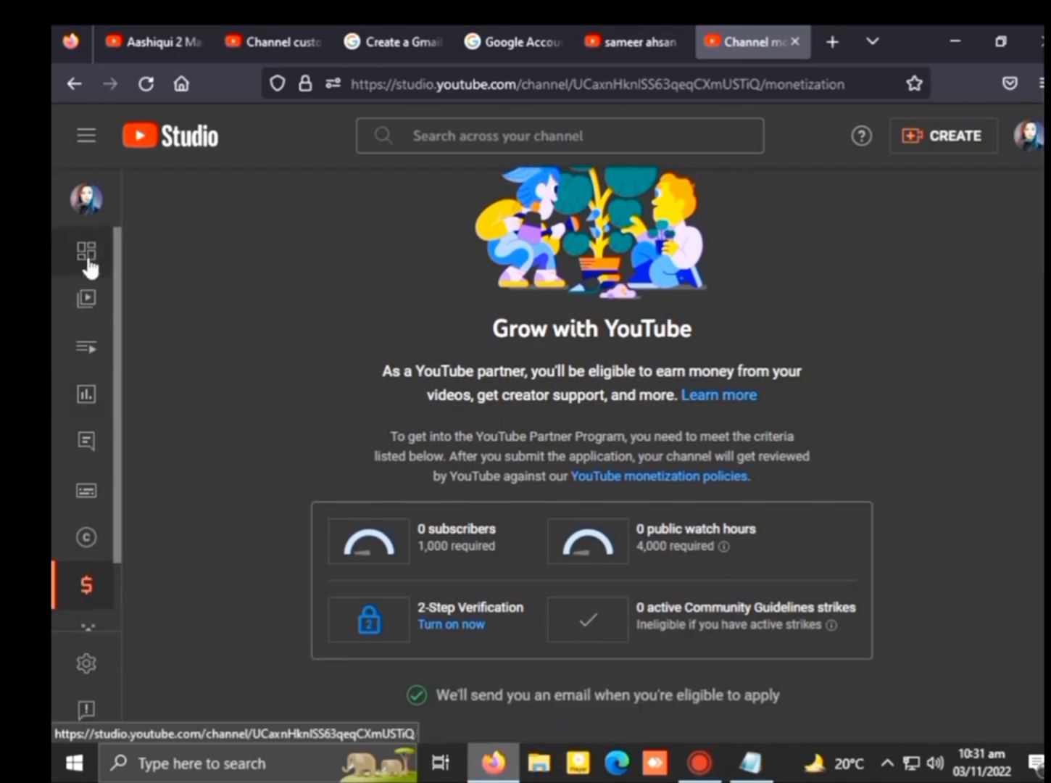
pyautogui.click(87, 197)
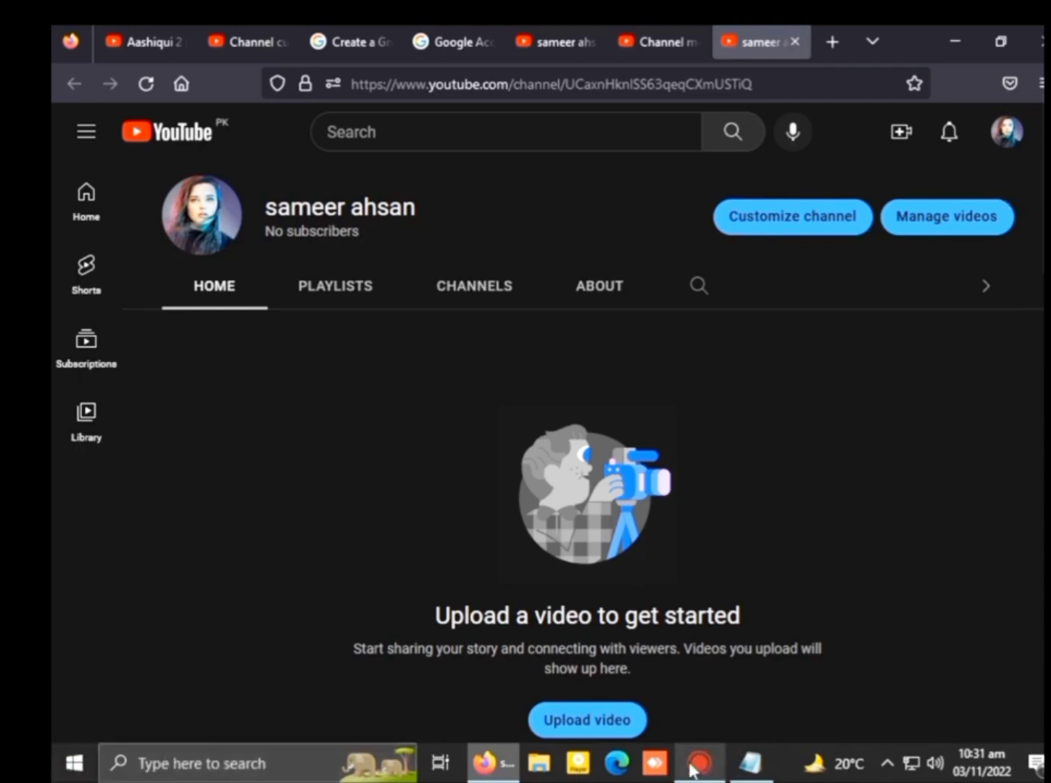
# Step: In Notepad, erase the old notes and begin typing 'now uplaod video and enj'
pyautogui.click(751, 762)
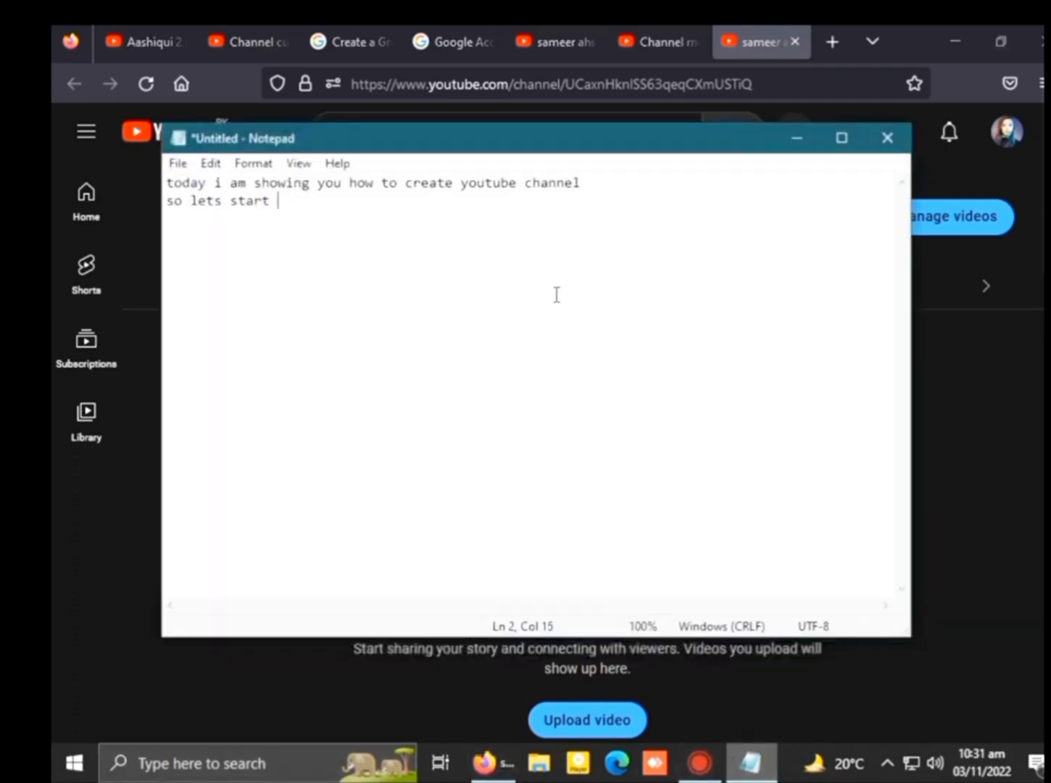
pyautogui.press('BackSpace')
pyautogui.press('BackSpace')
pyautogui.press('BackSpace')
pyautogui.press('BackSpace')
pyautogui.press('BackSpace')
pyautogui.press('BackSpace')
pyautogui.press('BackSpace')
pyautogui.press('BackSpace')
pyautogui.press('BackSpace')
pyautogui.press('BackSpace')
pyautogui.press('BackSpace')
pyautogui.press('BackSpace')
pyautogui.press('BackSpace')
pyautogui.press('BackSpace')
pyautogui.press('BackSpace')
pyautogui.press('BackSpace')
pyautogui.press('BackSpace')
pyautogui.press('BackSpace')
pyautogui.press('BackSpace')
pyautogui.press('BackSpace')
pyautogui.press('BackSpace')
pyautogui.press('BackSpace')
pyautogui.press('BackSpace')
pyautogui.press('BackSpace')
pyautogui.press('BackSpace')
pyautogui.press('BackSpace')
pyautogui.write('no')
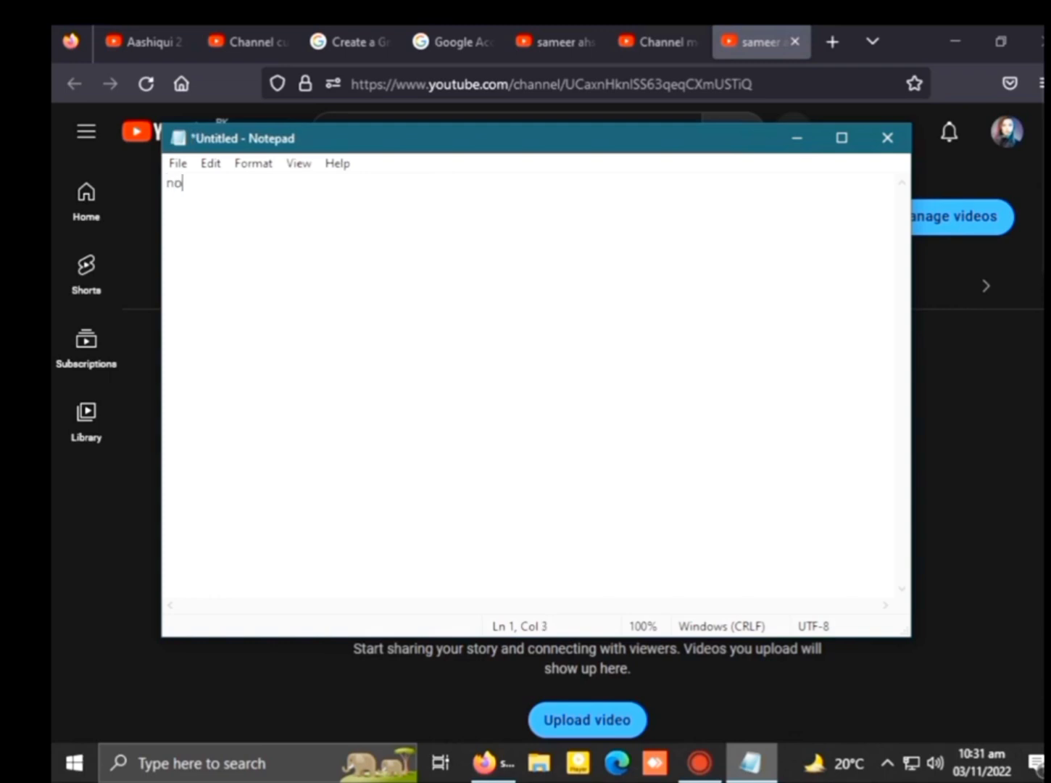
pyautogui.write('w uplaod video')
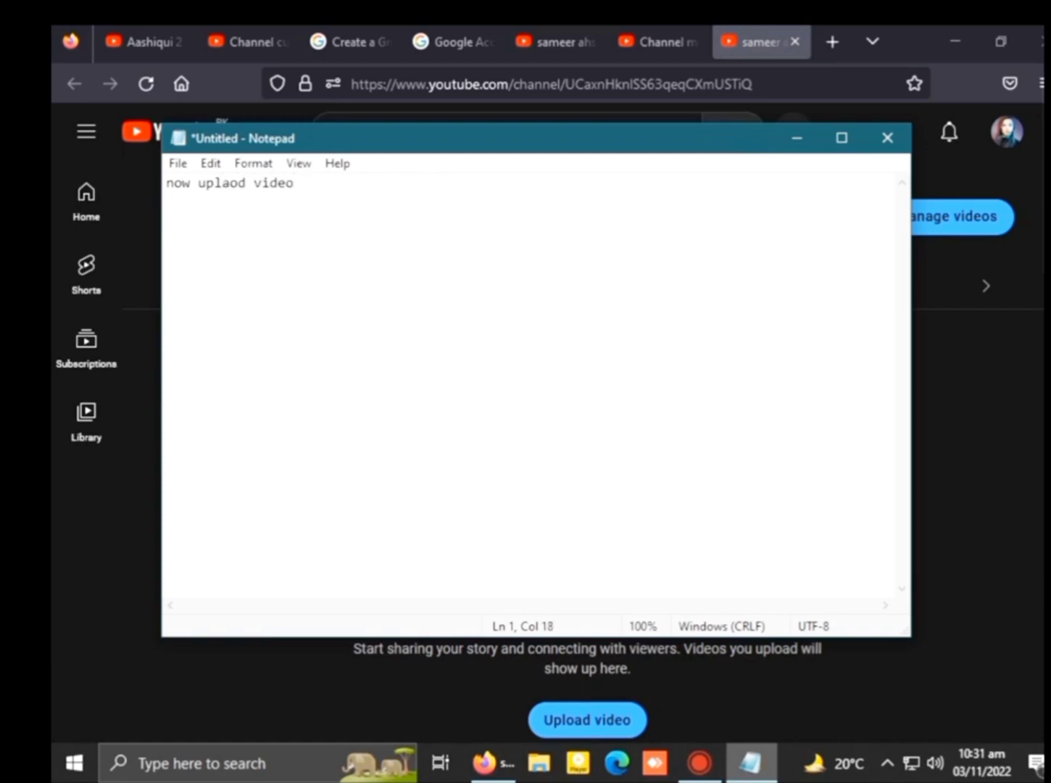
pyautogui.write(' and enjoy')
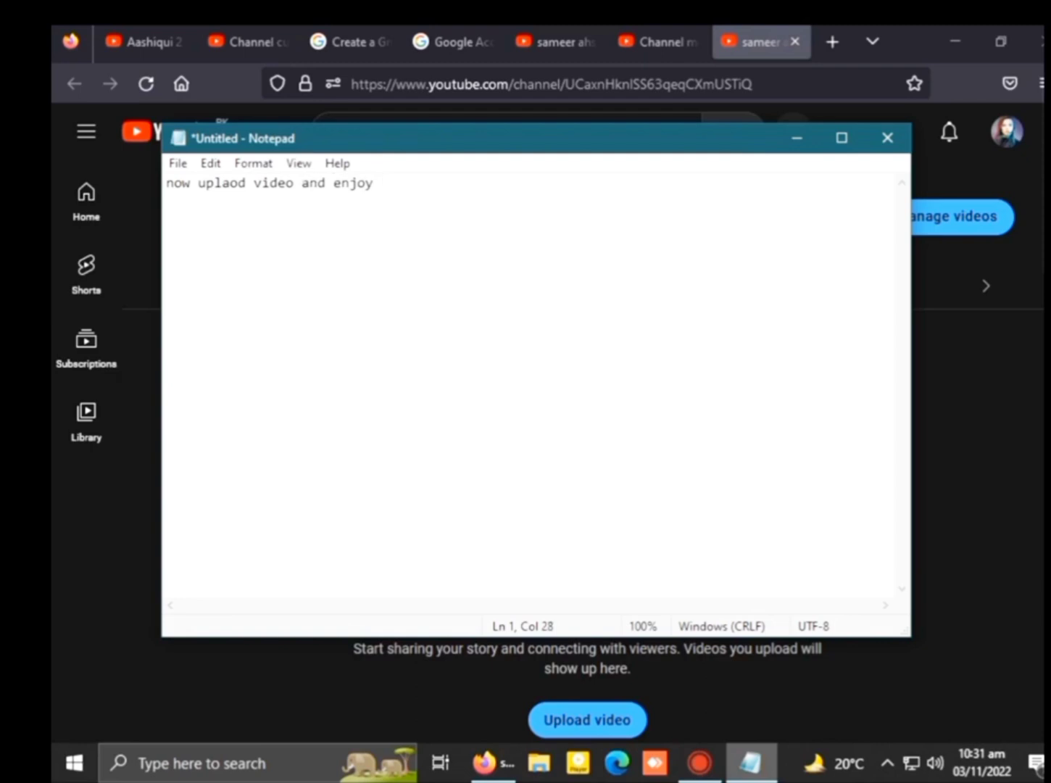